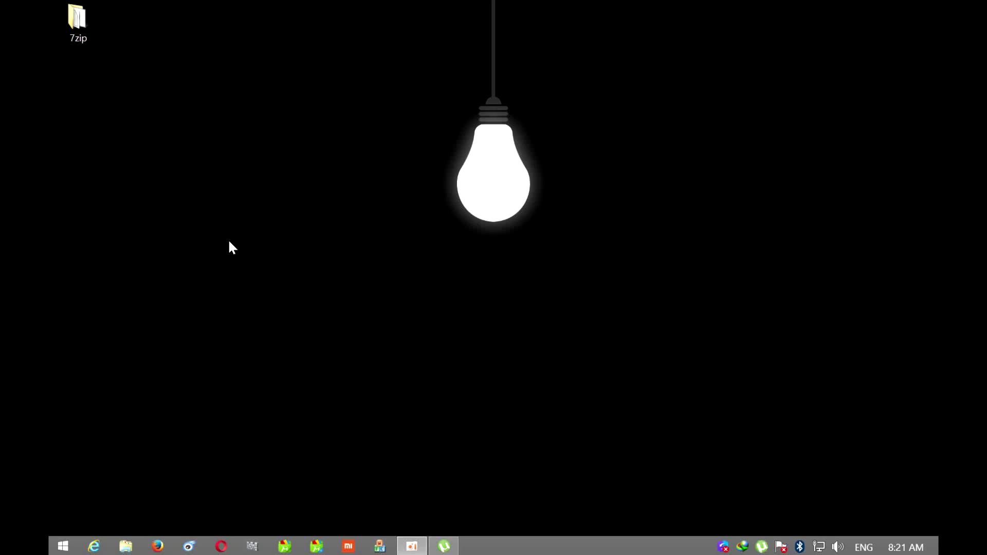
Open the 7zip folder from the desktop in File Explorer
{"action": "double_click", "coordinate": [75, 30]}
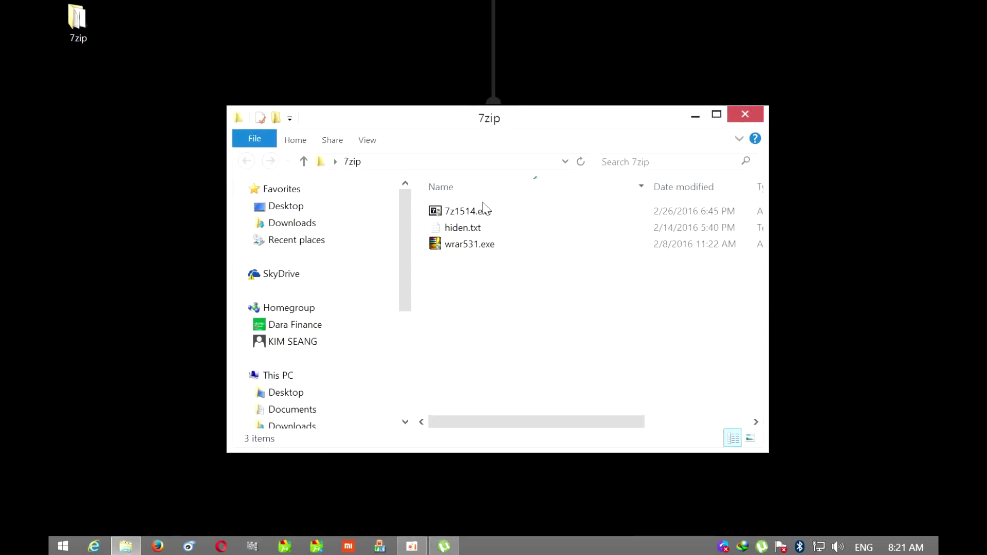
{"action": "left_click", "coordinate": [484, 210]}
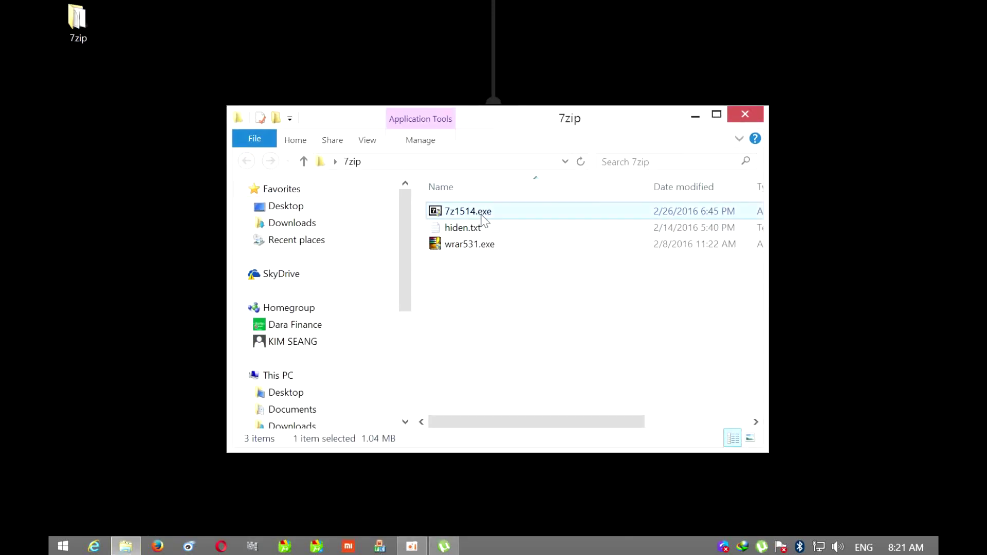
{"action": "left_click", "coordinate": [481, 244]}
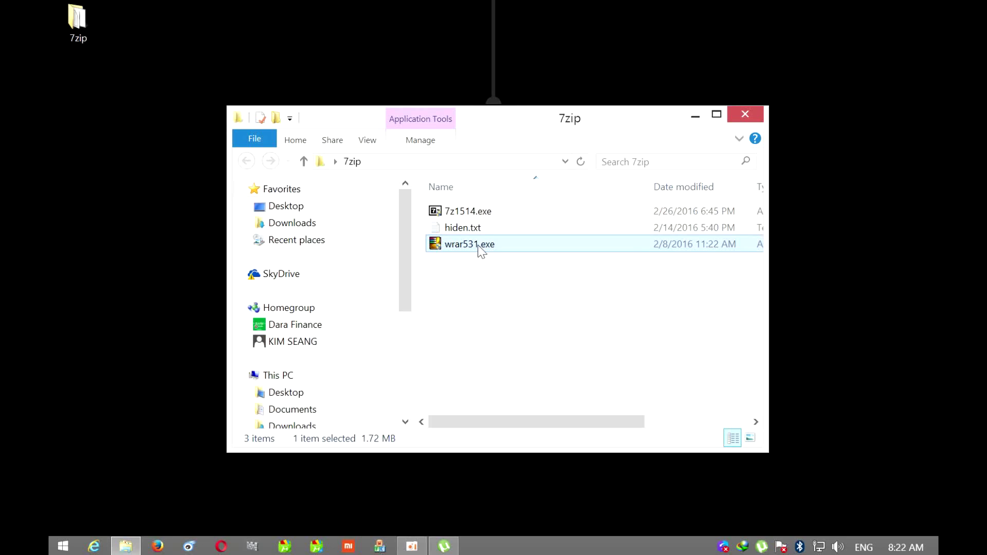
{"action": "left_click", "coordinate": [716, 114]}
{"action": "left_click", "coordinate": [313, 100]}
{"action": "left_click", "coordinate": [319, 133]}
{"action": "left_click", "coordinate": [325, 102]}
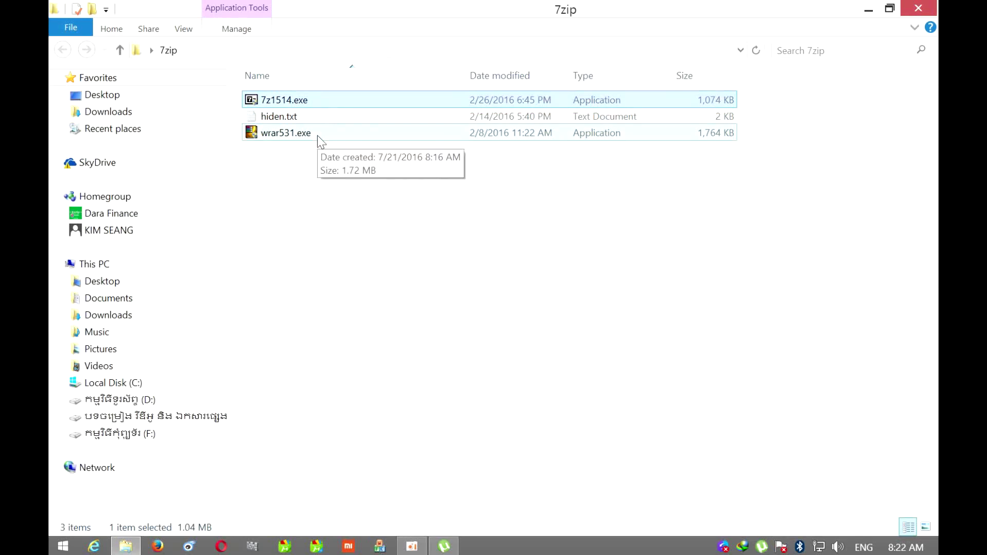
{"action": "left_click", "coordinate": [918, 11]}
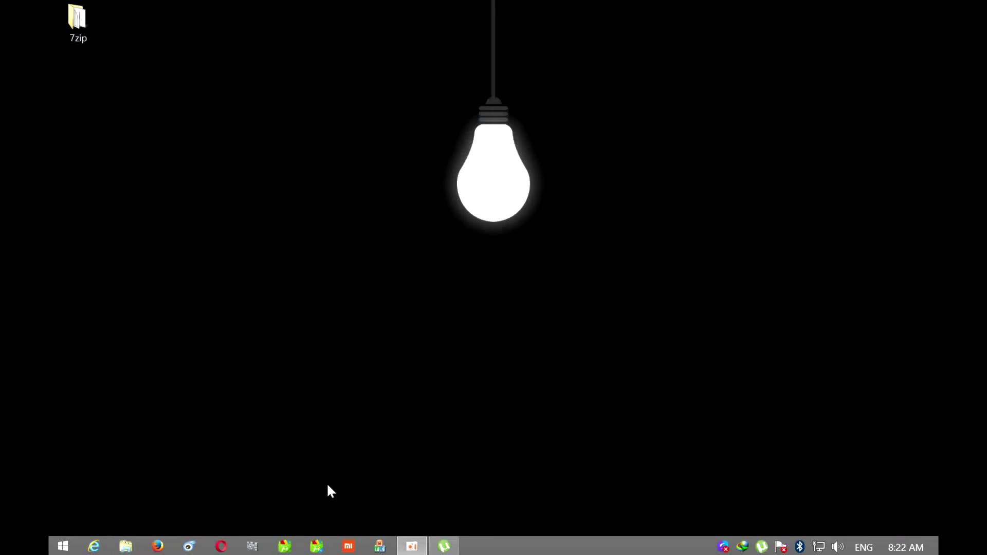
Launch Internet Explorer maximized and enable the suggested browser add-on
{"action": "left_click", "coordinate": [93, 546]}
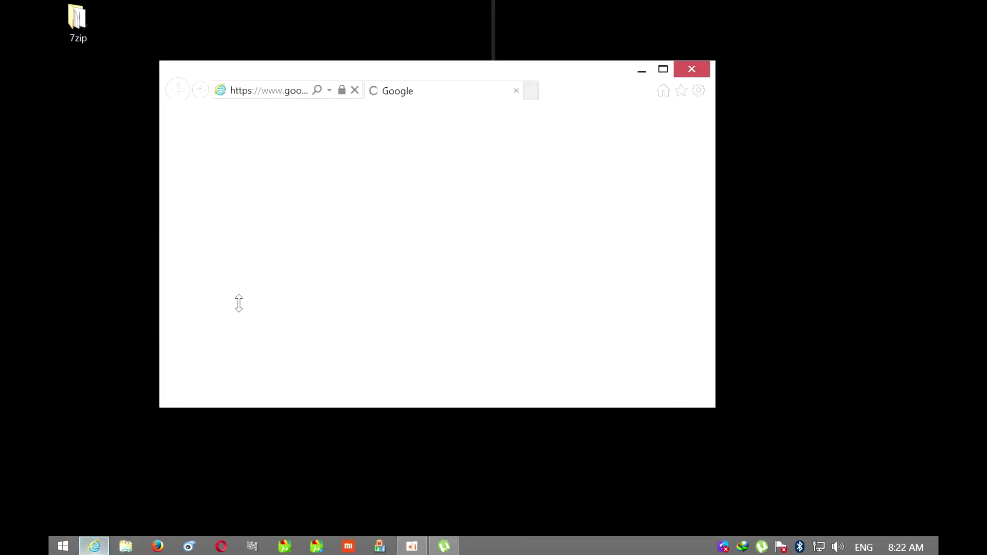
{"action": "left_click", "coordinate": [663, 69]}
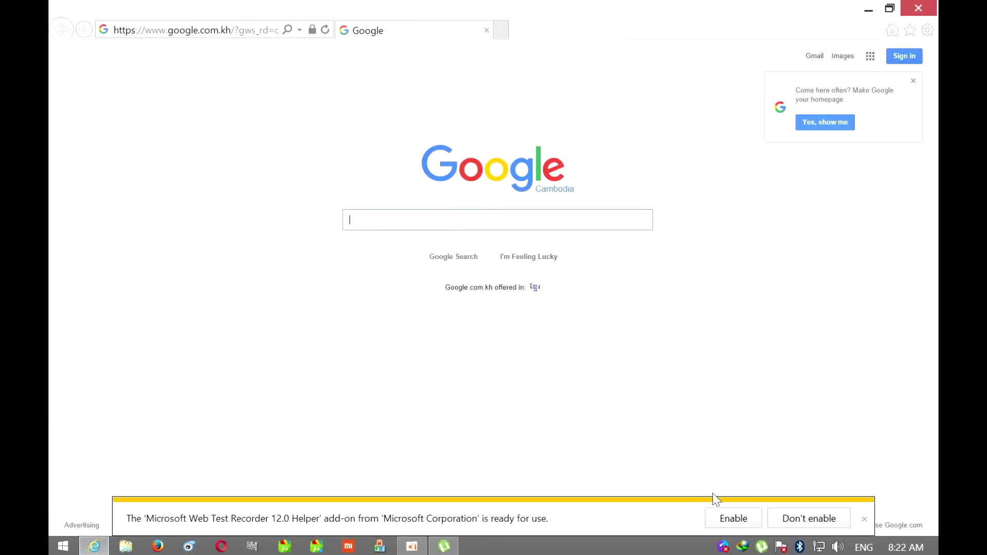
{"action": "left_click", "coordinate": [733, 518]}
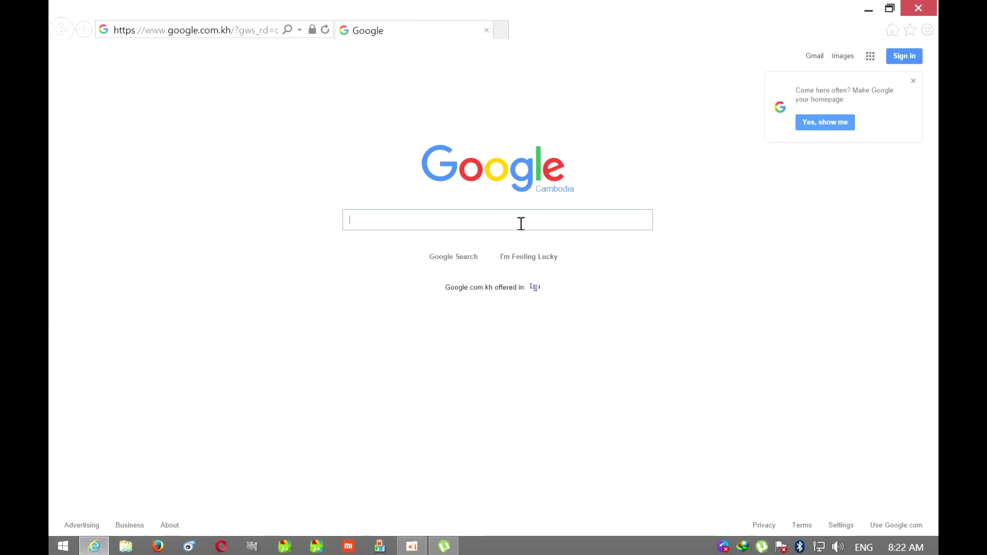
Search Google for 7zip, open 7-zip.org, highlight the 64-bit x64 entry, and open This PC
{"action": "type", "text": "7"}
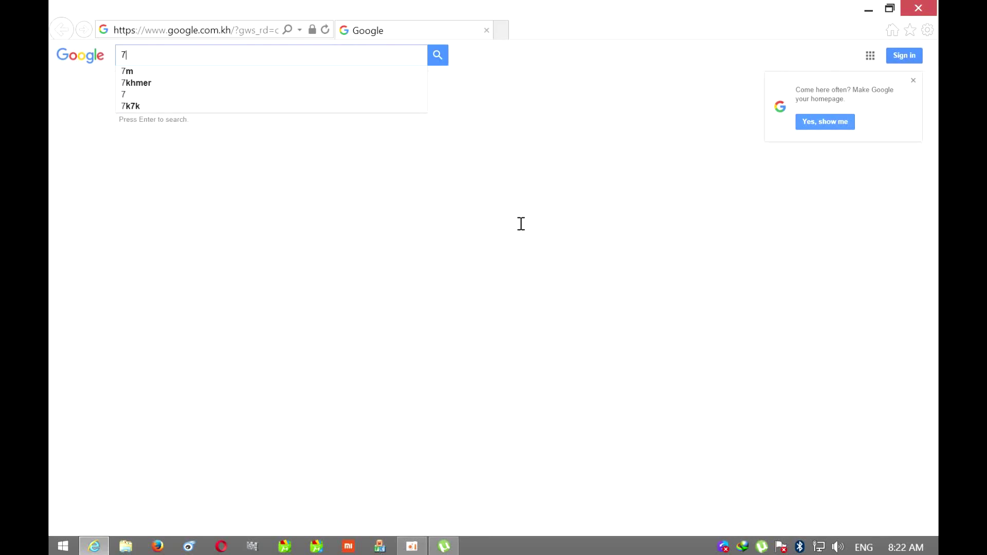
{"action": "type", "text": "zip"}
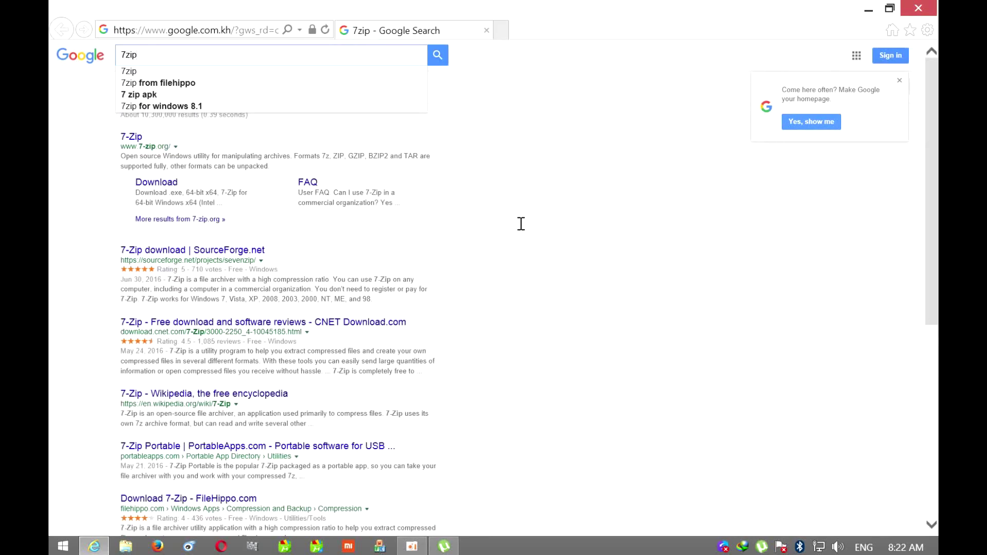
{"action": "left_click", "coordinate": [136, 139]}
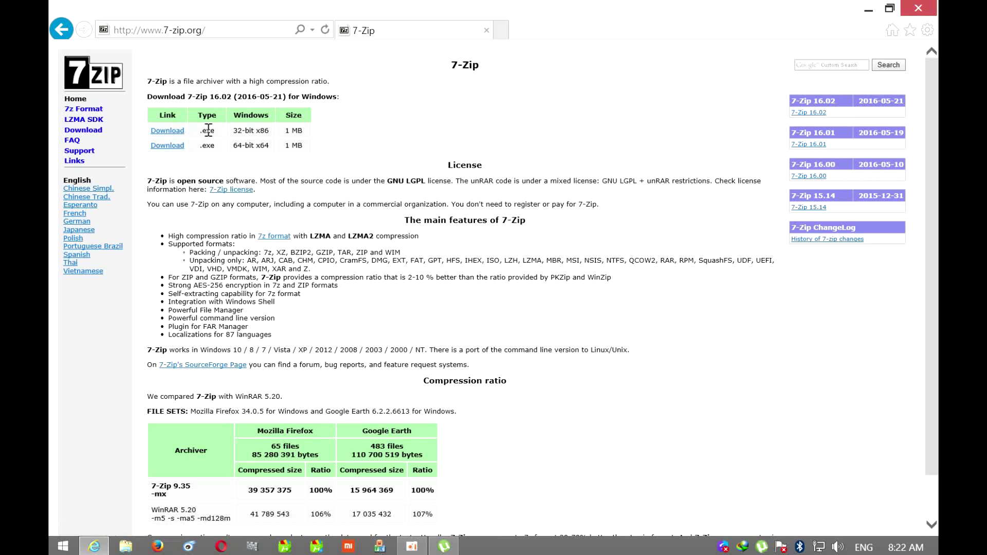
{"action": "left_click_drag", "start_coordinate": [233, 131], "coordinate": [278, 154]}
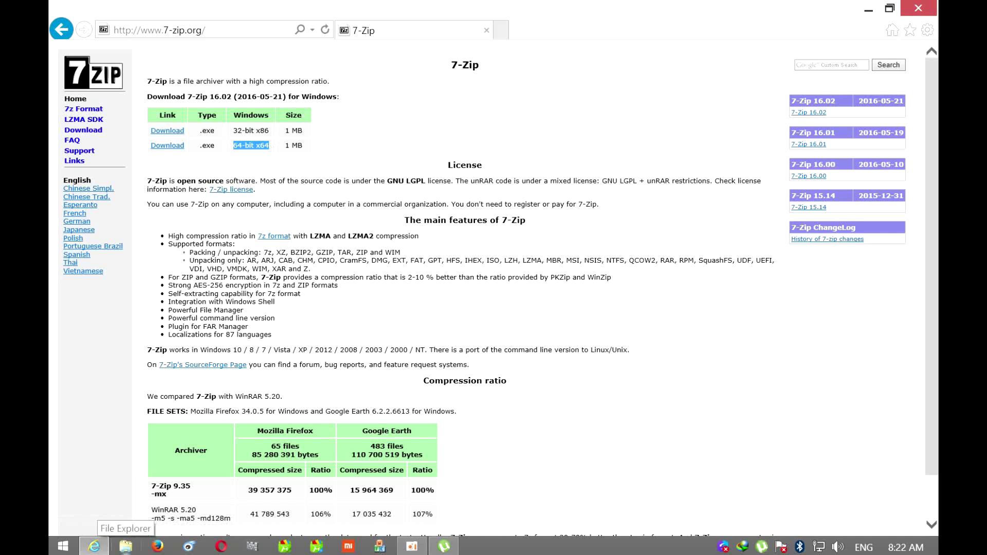
{"action": "left_click", "coordinate": [126, 546]}
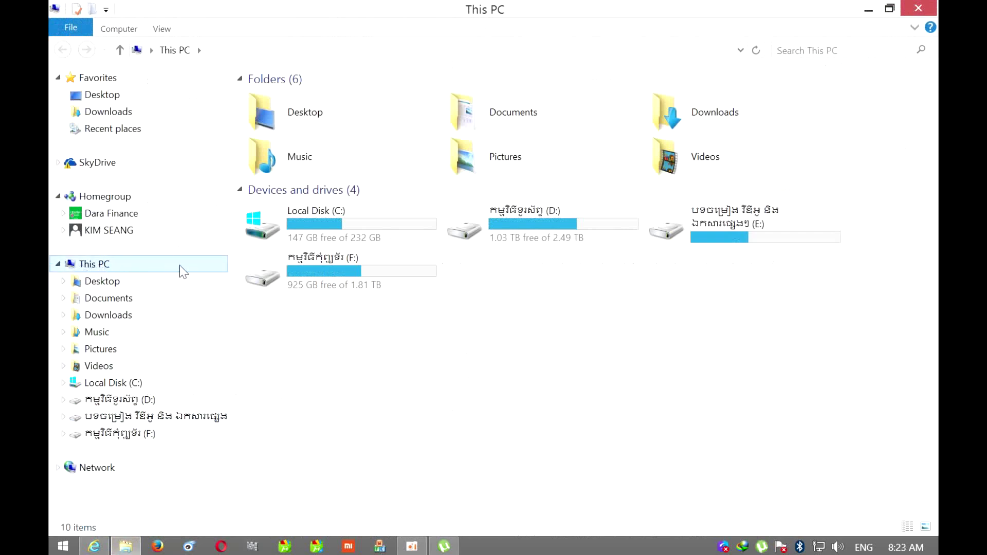
Check This PC's system properties (Windows 8.1 Pro, 64-bit), then close System and This PC
{"action": "right_click", "coordinate": [138, 271]}
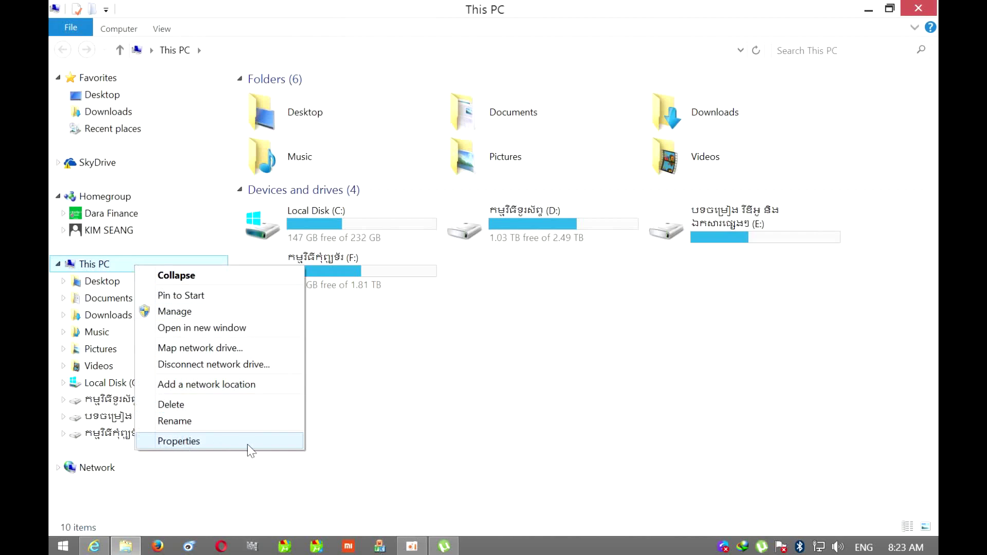
{"action": "left_click", "coordinate": [196, 443]}
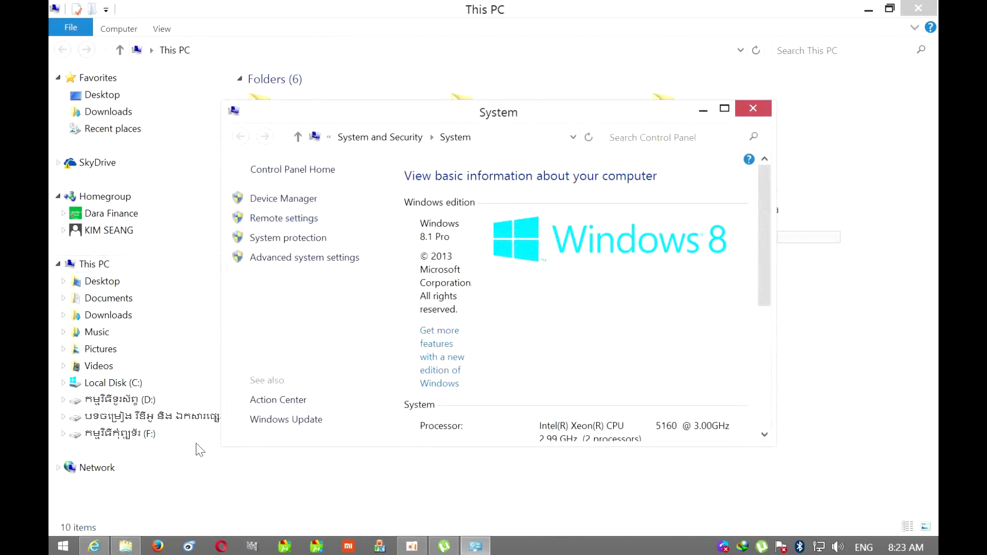
{"action": "left_click", "coordinate": [724, 109]}
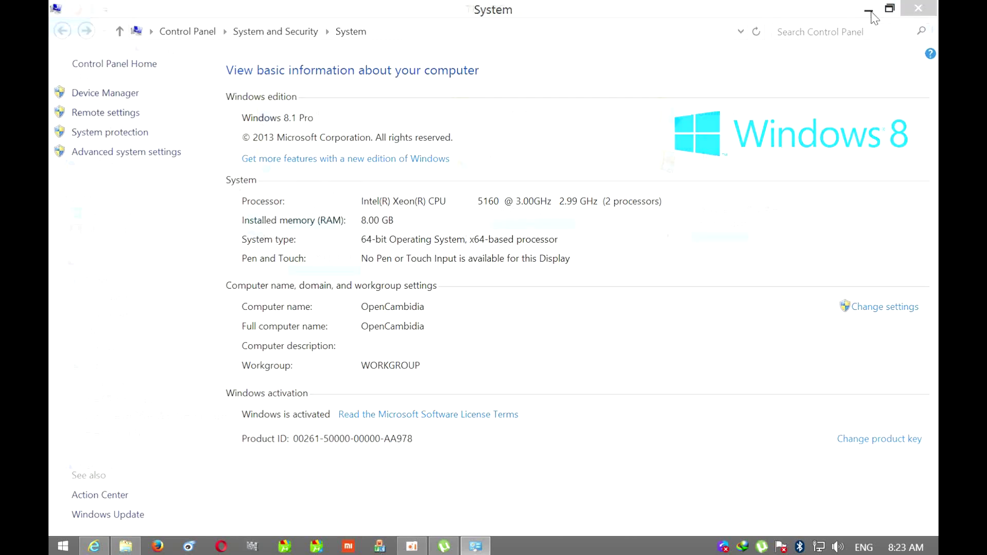
{"action": "left_click", "coordinate": [918, 12]}
{"action": "left_click", "coordinate": [914, 15]}
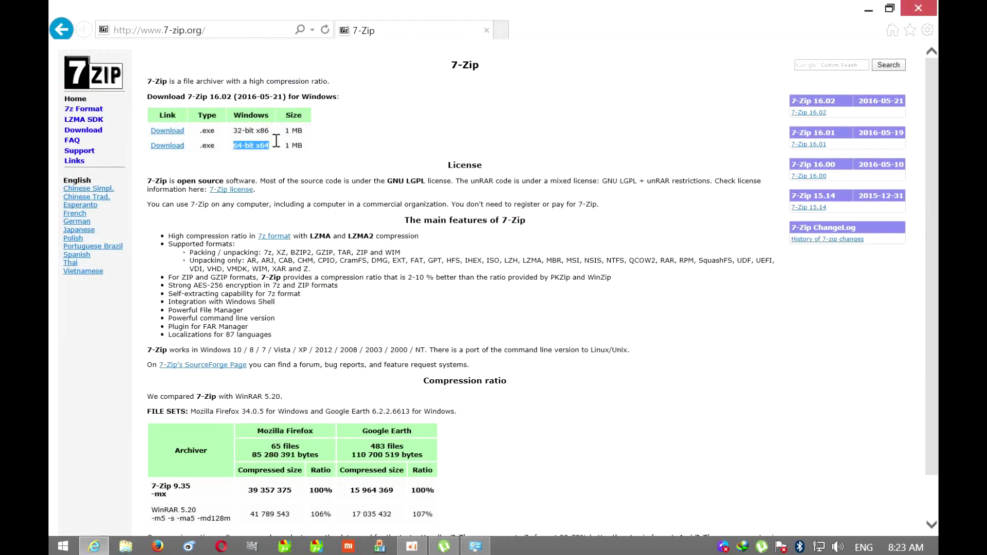
Download the 64-bit installer 7z1602-x64.exe and return to Google's 7zip results
{"action": "left_click", "coordinate": [166, 149]}
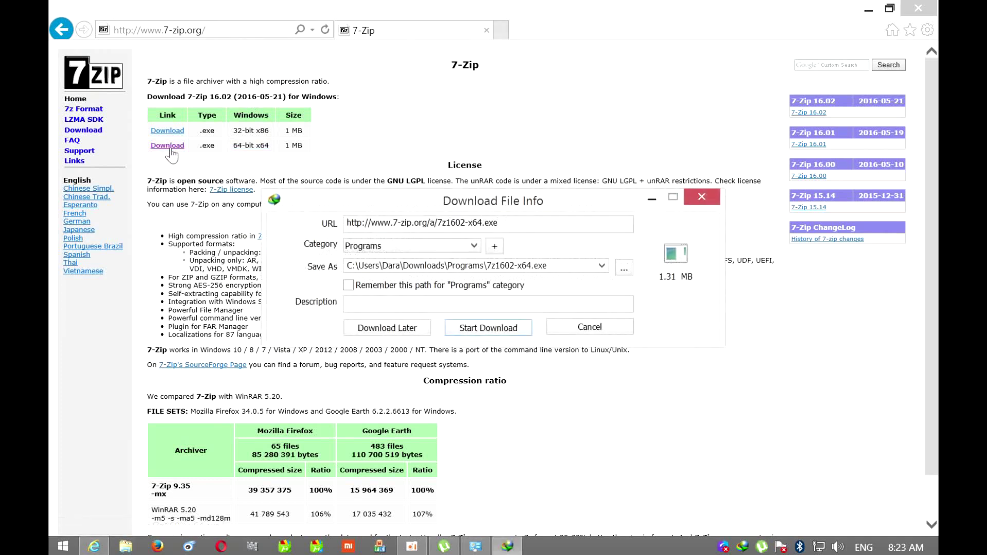
{"action": "left_click", "coordinate": [489, 328]}
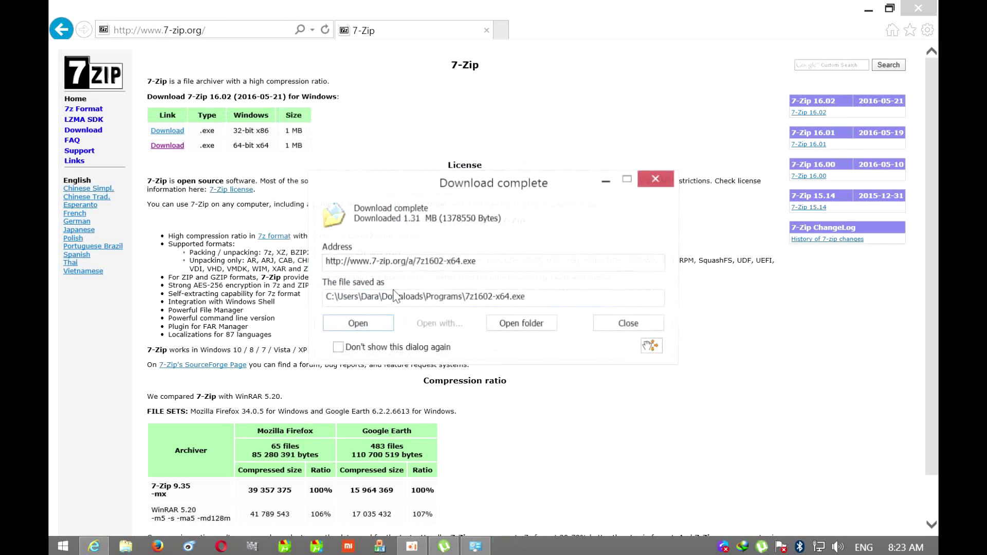
{"action": "left_click", "coordinate": [654, 181]}
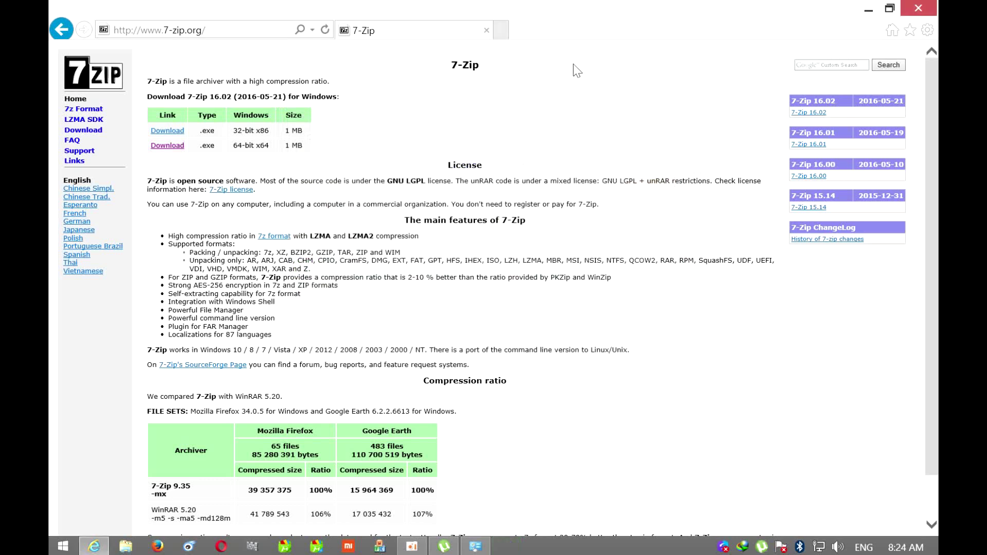
{"action": "left_click", "coordinate": [62, 29]}
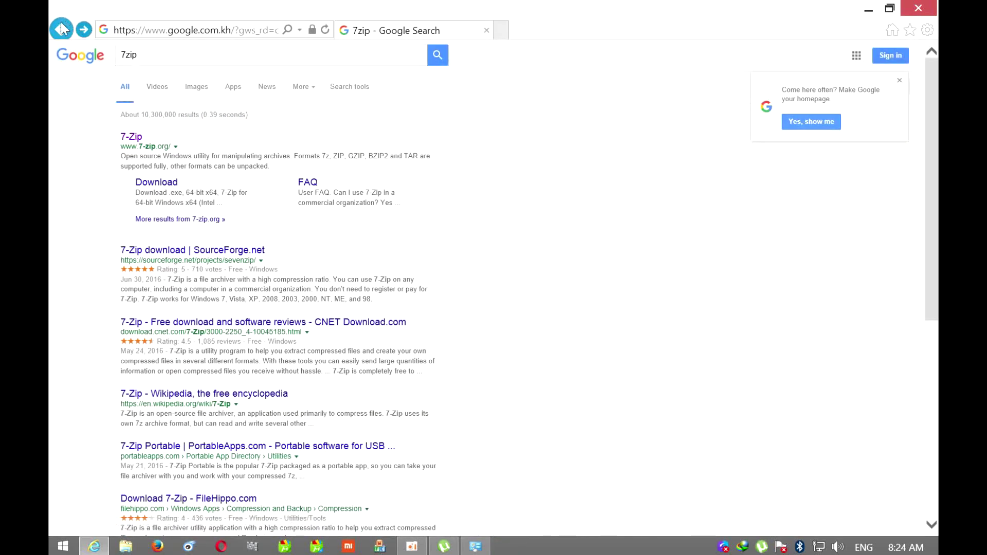
Search Google for winrar, download WinRAR x64 5.40 beta 4 from RARLAB, and run it
{"action": "left_click", "coordinate": [61, 29]}
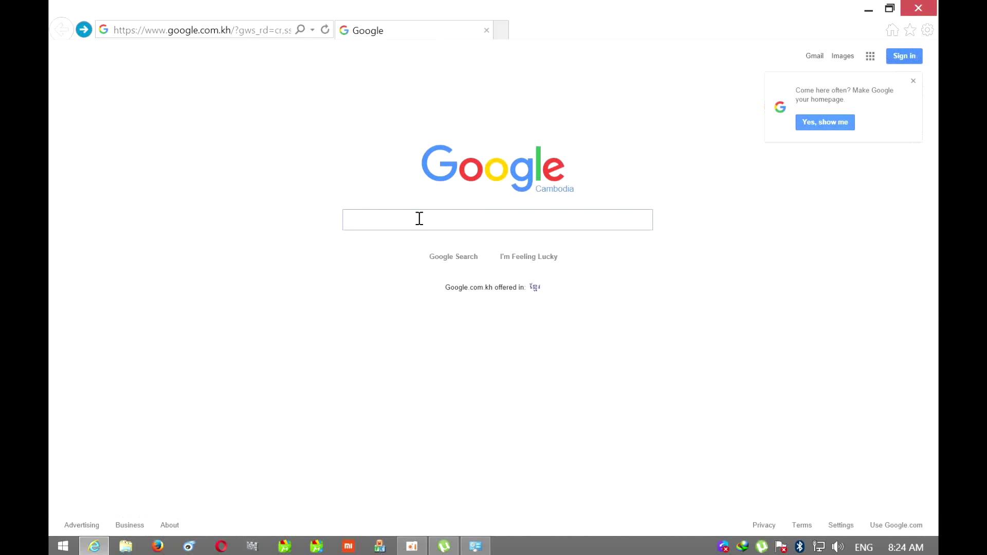
{"action": "type", "text": "winrar"}
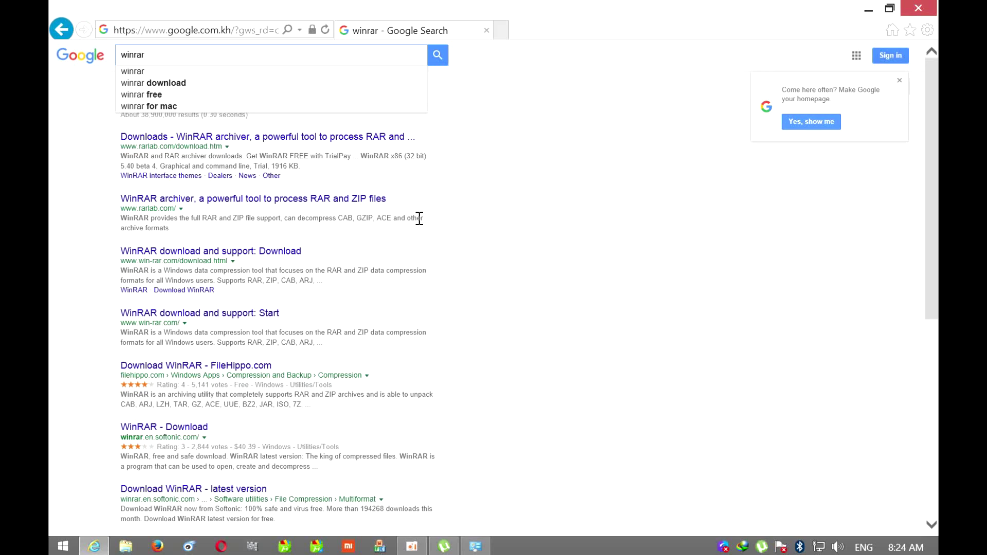
{"action": "left_click", "coordinate": [177, 139]}
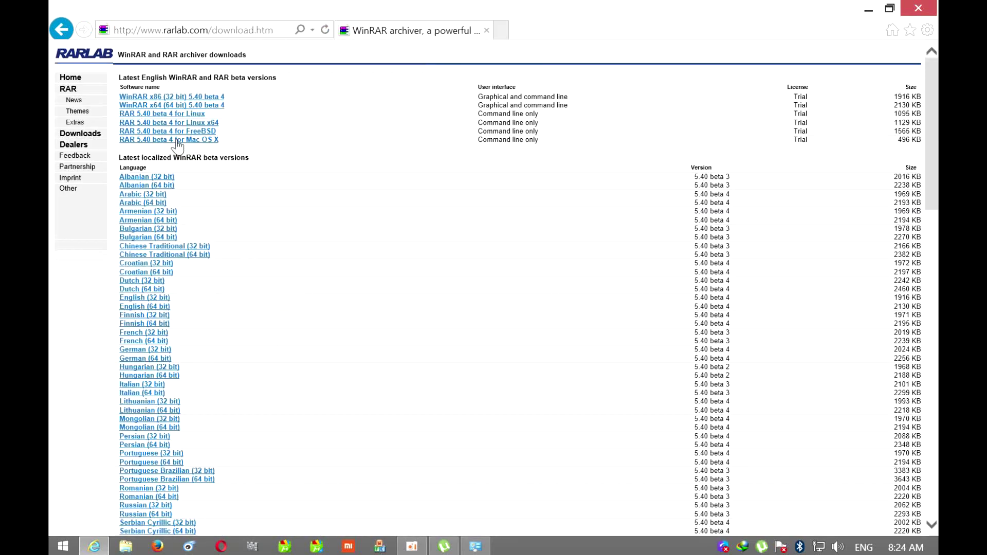
{"action": "left_click", "coordinate": [166, 109]}
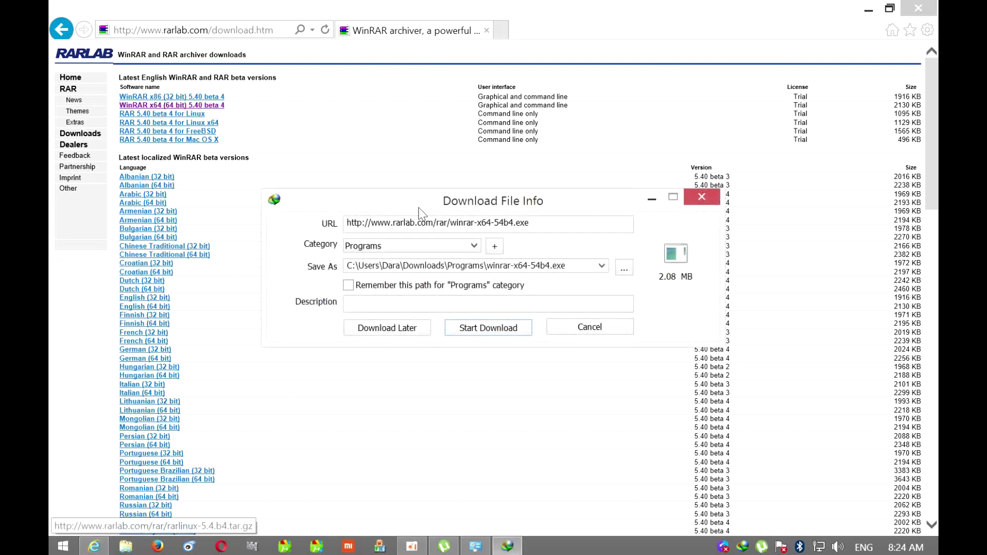
{"action": "left_click", "coordinate": [494, 326]}
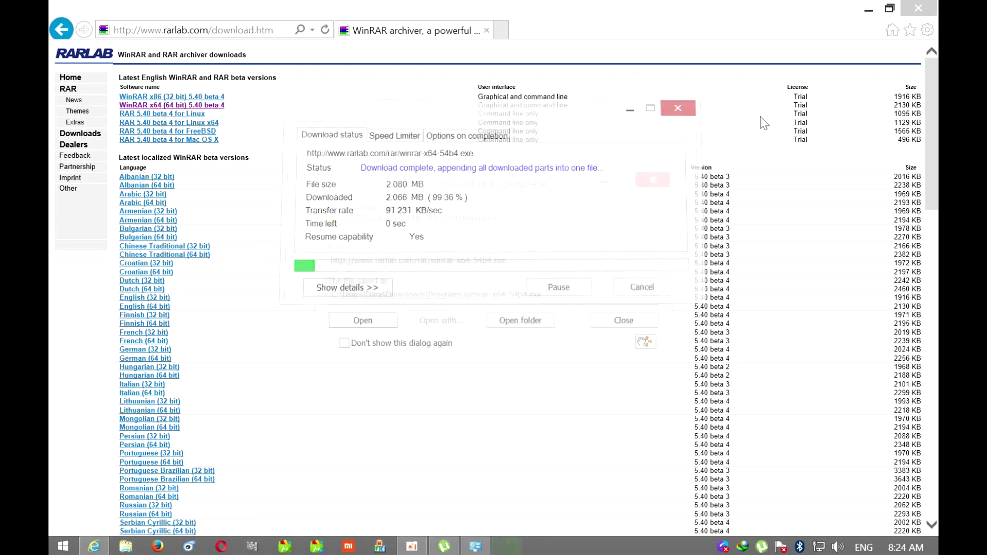
{"action": "left_click", "coordinate": [381, 323]}
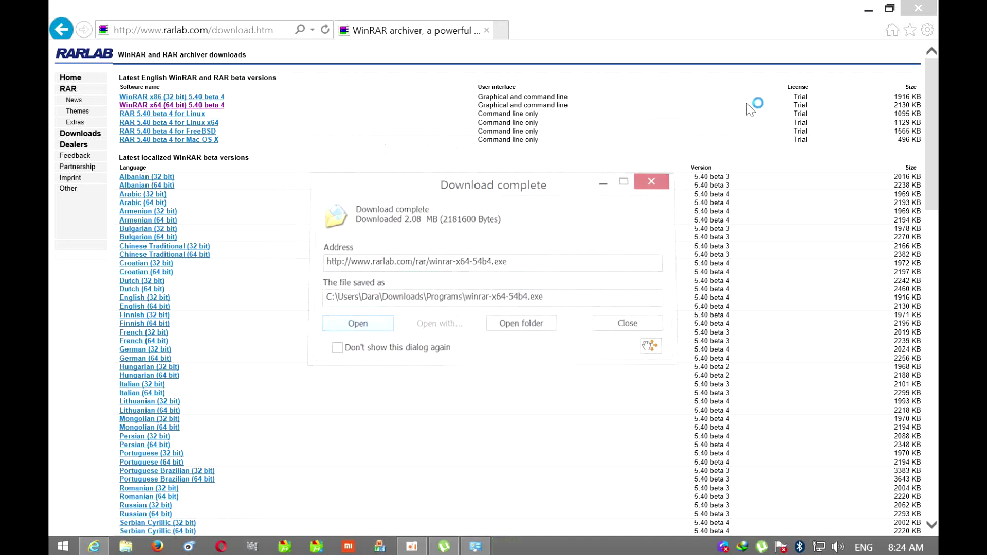
{"action": "left_click", "coordinate": [868, 9]}
Install WinRAR into Program Files with desktop and Start Menu shortcuts
{"action": "left_click", "coordinate": [482, 433]}
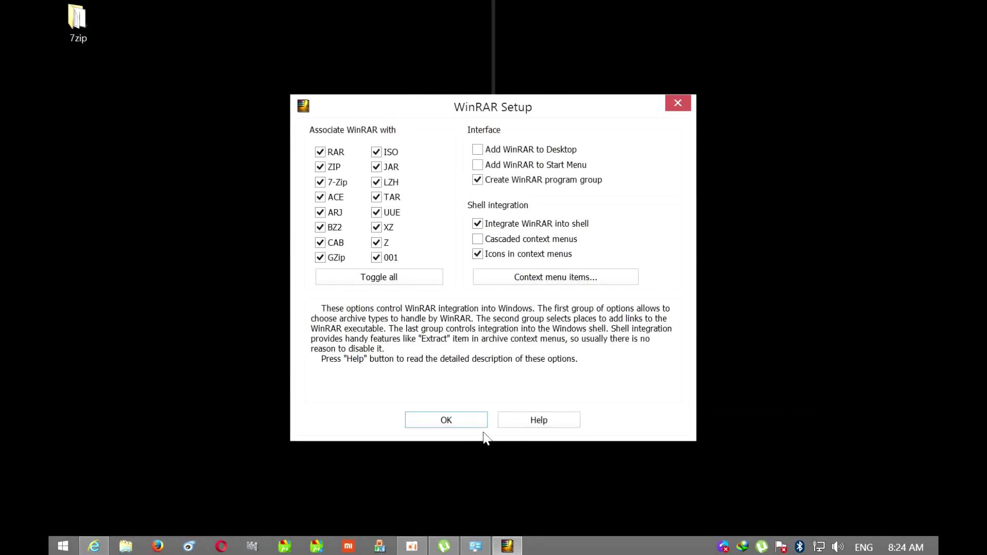
{"action": "left_click", "coordinate": [493, 149]}
{"action": "left_click", "coordinate": [493, 165]}
{"action": "left_click", "coordinate": [464, 419]}
{"action": "left_click", "coordinate": [468, 421]}
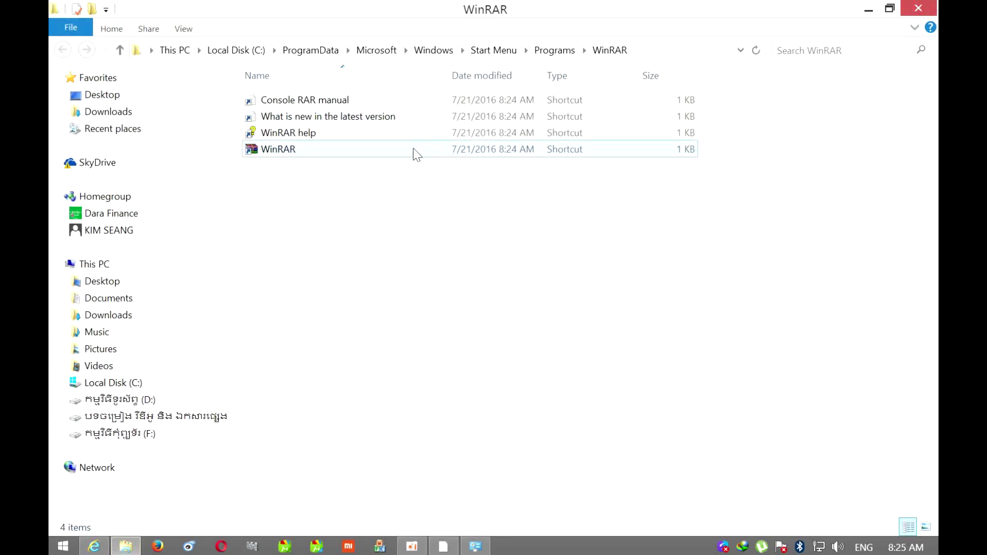
Install 7-Zip 16.02 x64 from Downloads\Programs\7z1602-x64.exe into the default folder
{"action": "left_click", "coordinate": [143, 114]}
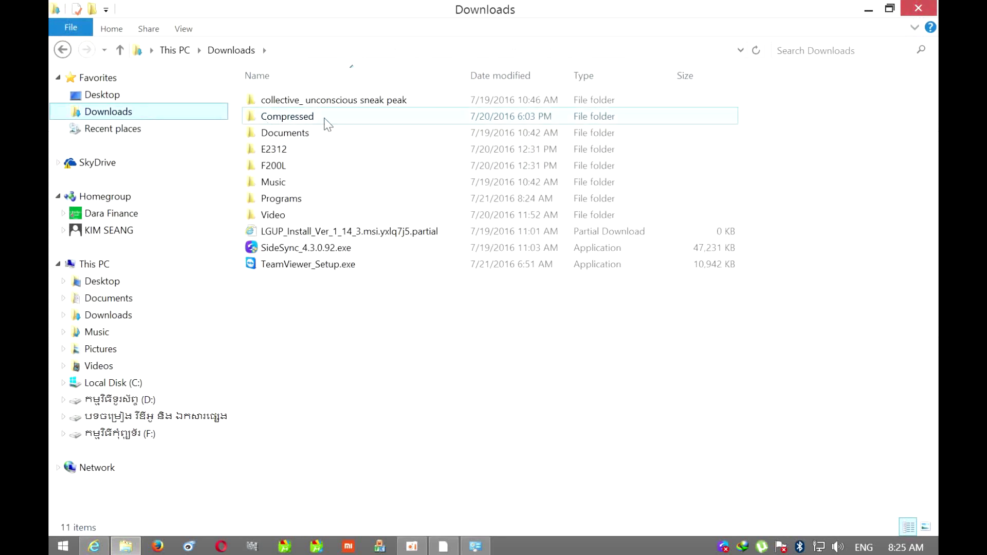
{"action": "left_click", "coordinate": [299, 202]}
{"action": "double_click", "coordinate": [298, 204]}
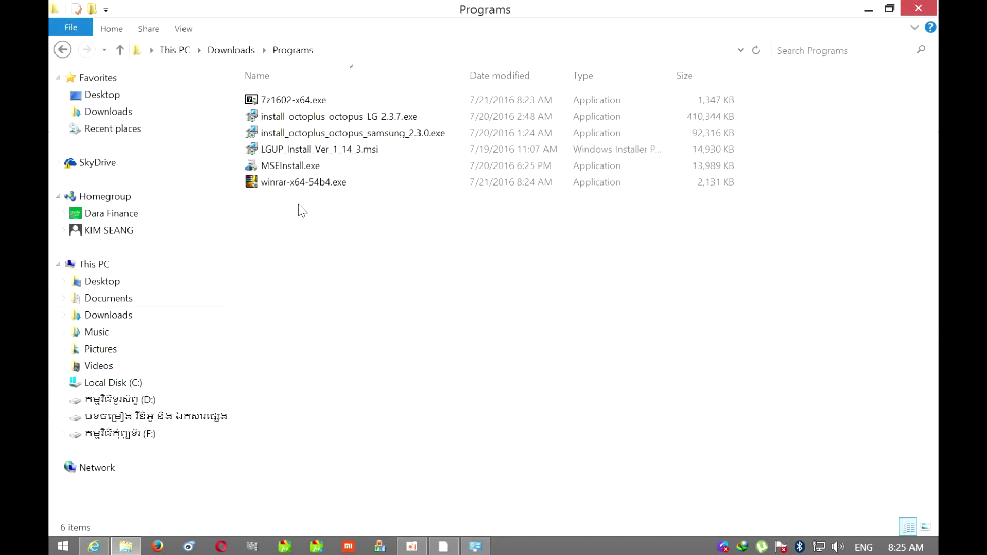
{"action": "left_click", "coordinate": [272, 102]}
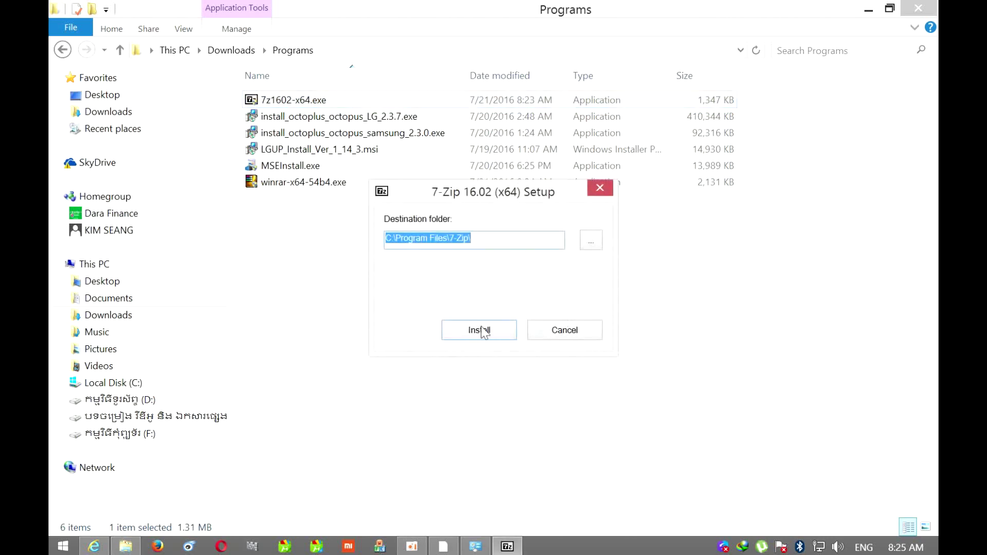
{"action": "left_click", "coordinate": [480, 331]}
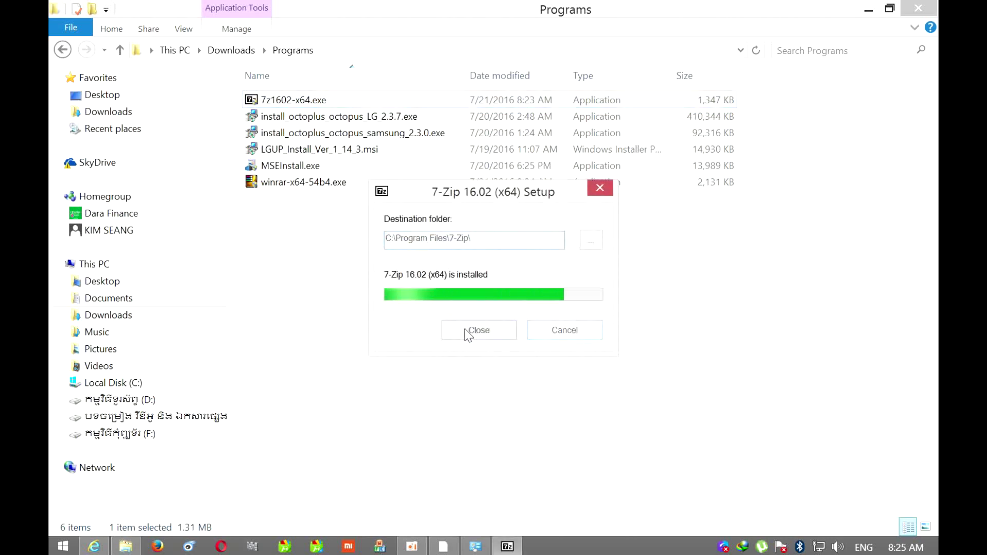
{"action": "left_click", "coordinate": [466, 332]}
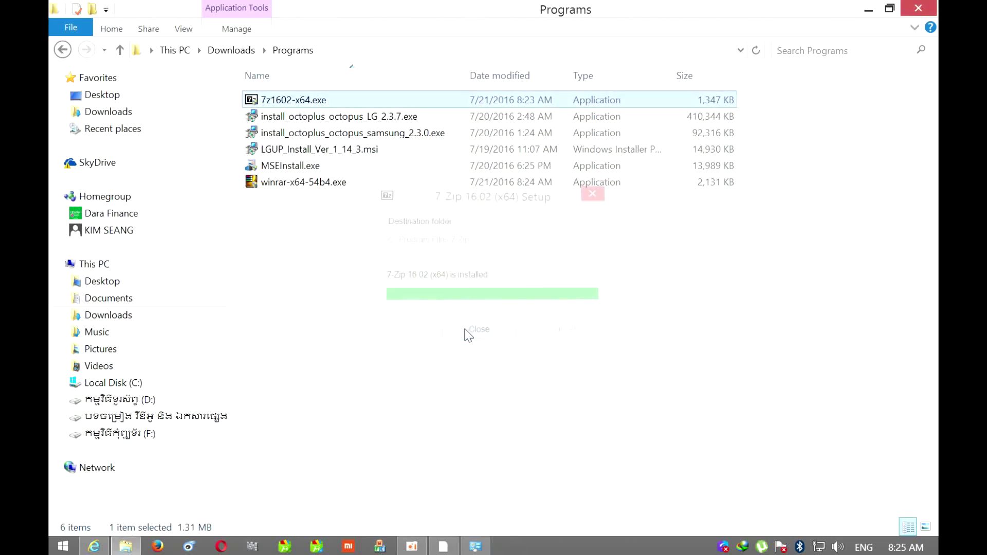
Close the Programs folder window and look over the desktop's context menu
{"action": "left_click", "coordinate": [919, 8]}
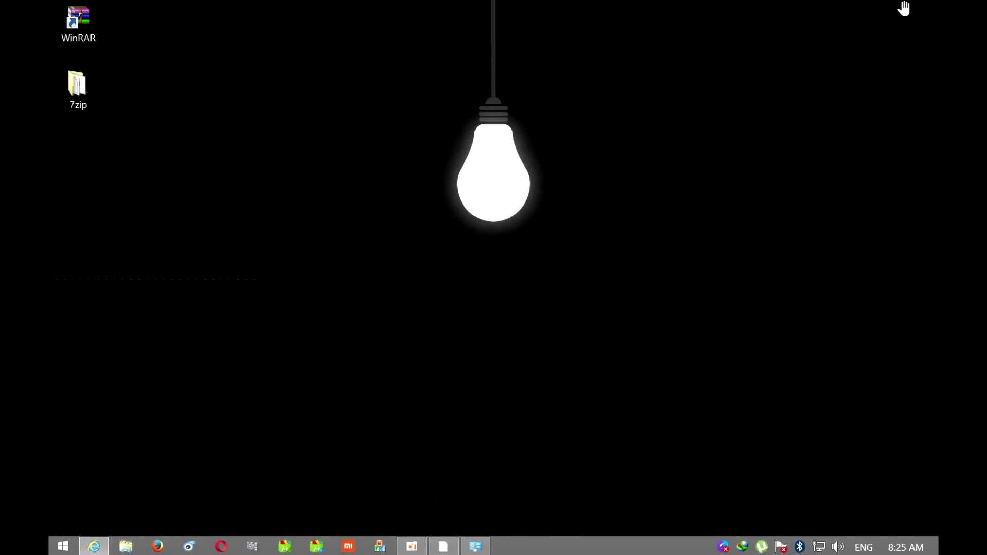
{"action": "left_click", "coordinate": [78, 37]}
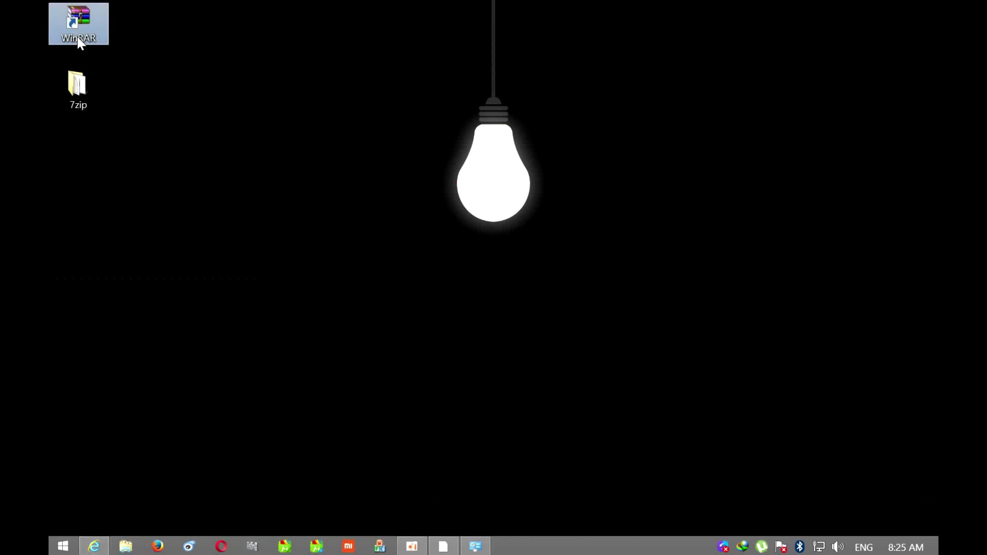
{"action": "right_click", "coordinate": [181, 172]}
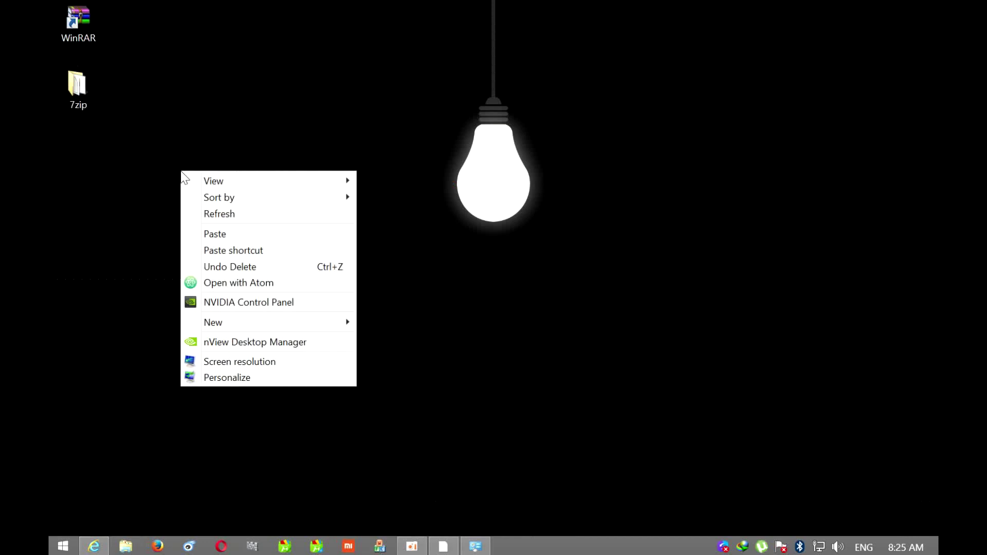
{"action": "left_click", "coordinate": [71, 85]}
Check the 7-Zip options in the 7zip folder's context menu, then select the folder
{"action": "right_click", "coordinate": [71, 86]}
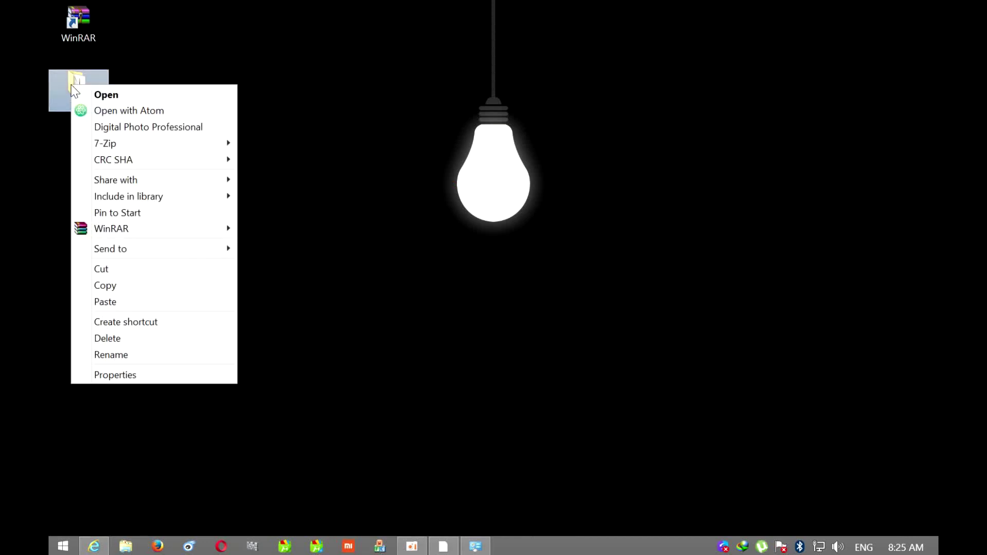
{"action": "mouse_move", "coordinate": [179, 148]}
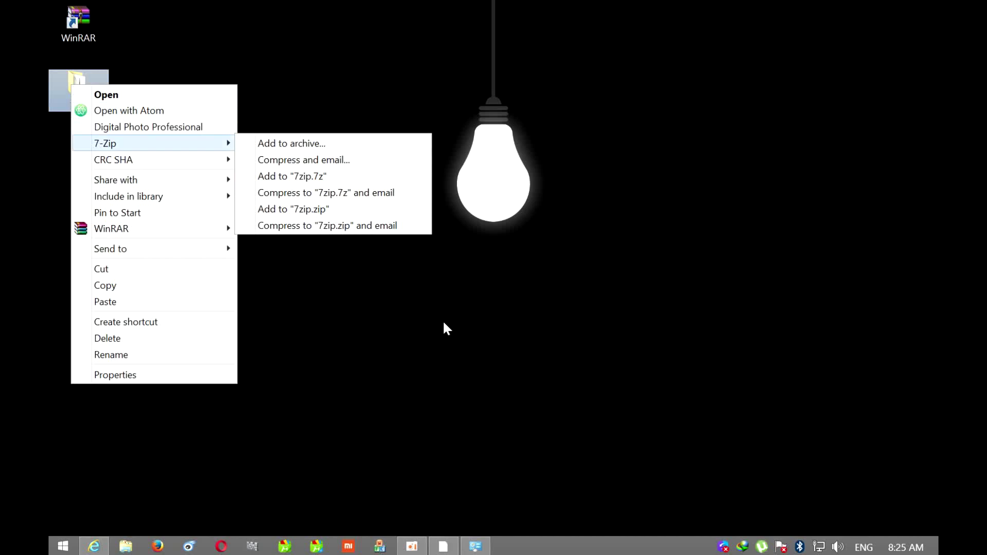
{"action": "left_click", "coordinate": [456, 338]}
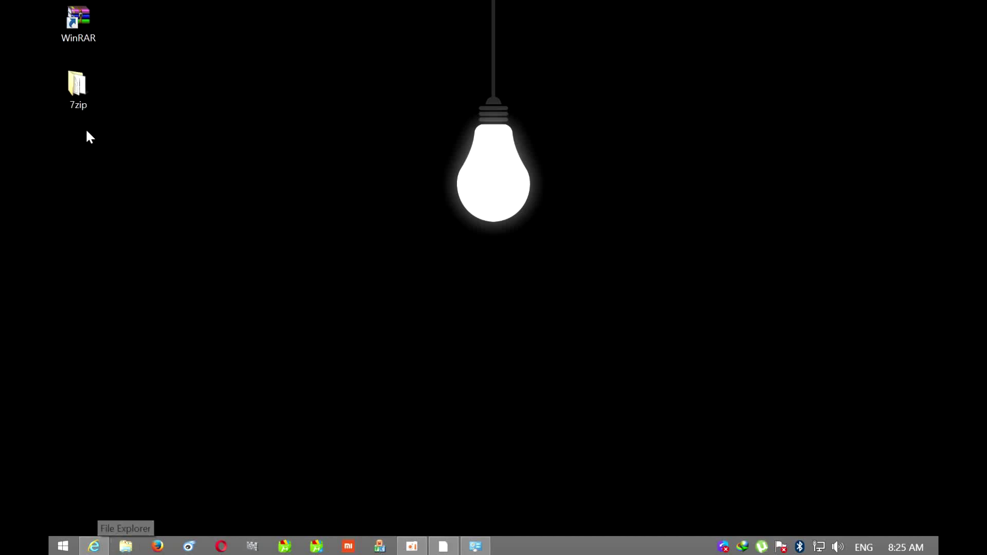
{"action": "left_click", "coordinate": [61, 101]}
Copy hiden.txt, wrar531.exe and 7z1514.exe from the 7zip folder
{"action": "mouse_move", "coordinate": [87, 82]}
{"action": "double_click", "coordinate": [86, 82]}
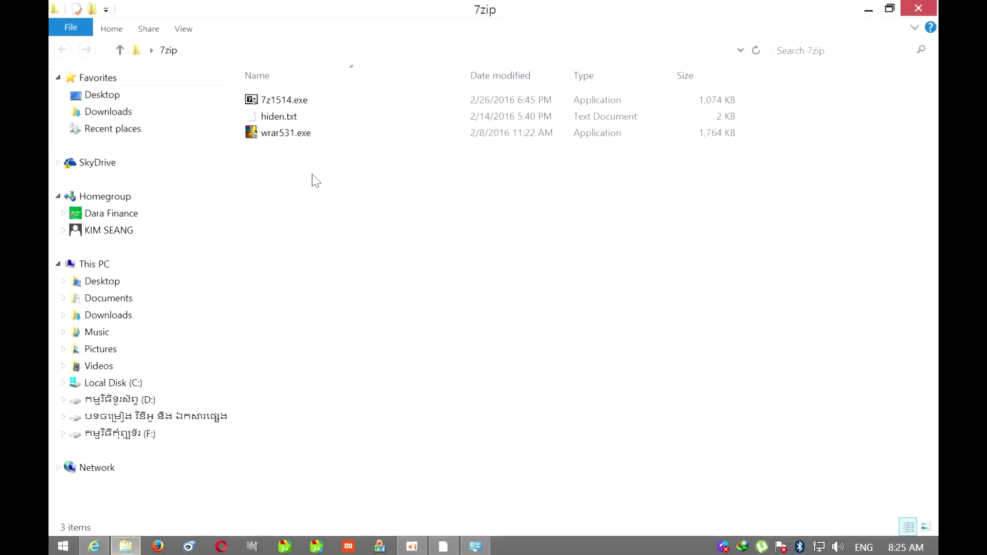
{"action": "left_click_drag", "start_coordinate": [312, 178], "coordinate": [340, 57]}
{"action": "left_click", "coordinate": [359, 226]}
{"action": "left_click_drag", "start_coordinate": [309, 163], "coordinate": [316, 108]}
{"action": "right_click", "coordinate": [317, 108]}
{"action": "left_click", "coordinate": [353, 259]}
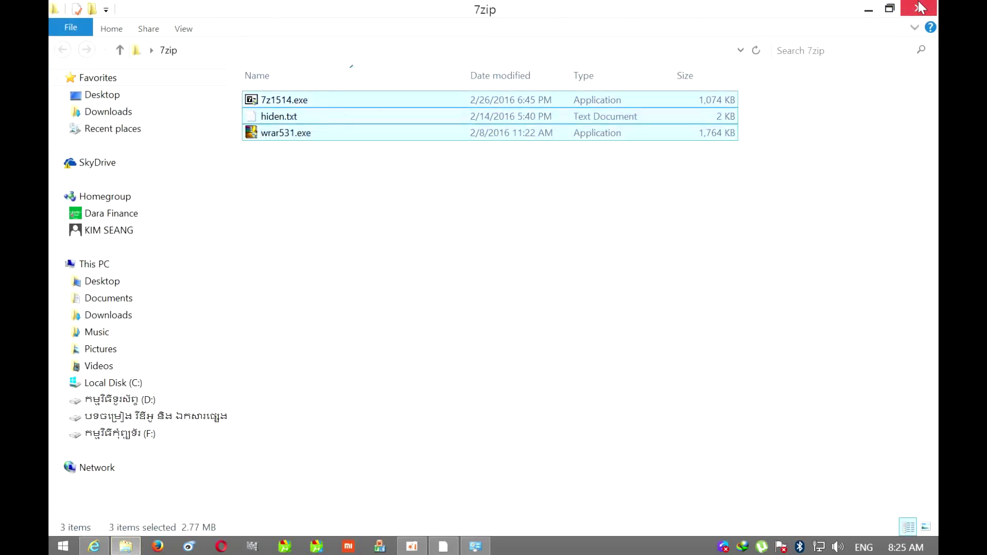
{"action": "left_click", "coordinate": [918, 8]}
Paste the three files onto the desktop and select them together
{"action": "right_click", "coordinate": [524, 163]}
{"action": "left_click", "coordinate": [563, 225]}
{"action": "left_click", "coordinate": [151, 220]}
{"action": "left_click", "coordinate": [93, 150]}
{"action": "left_click", "coordinate": [91, 229]}
{"action": "left_click", "coordinate": [103, 281]}
{"action": "left_click", "coordinate": [208, 329]}
{"action": "left_click", "coordinate": [63, 140]}
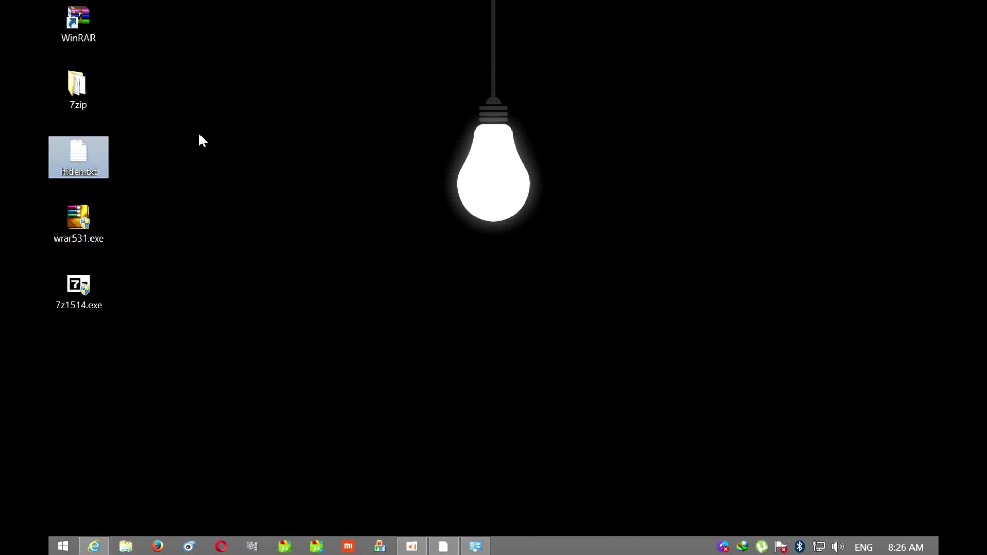
{"action": "left_click_drag", "start_coordinate": [236, 139], "coordinate": [49, 371]}
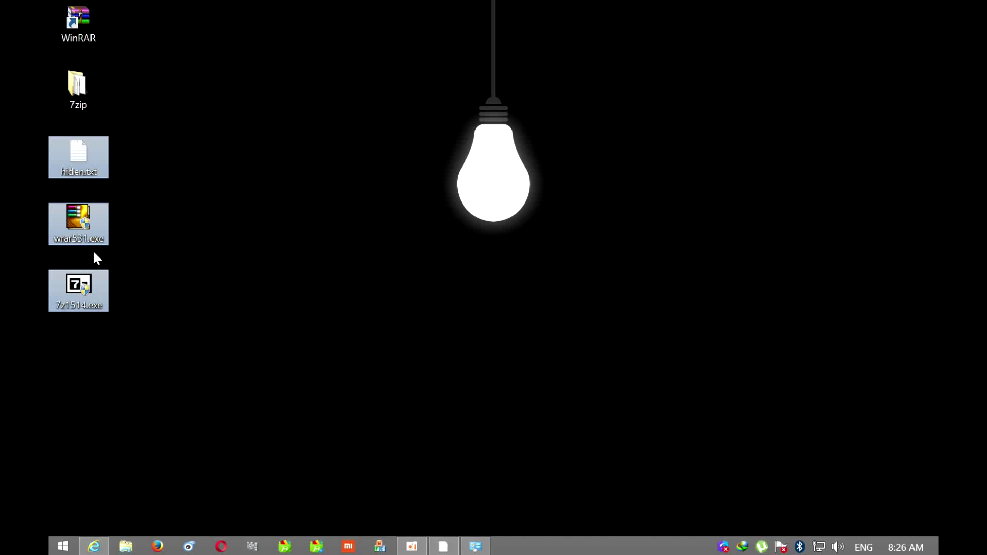
Select hiden.txt, wrar531.exe and 7z1514.exe and open 7-Zip's Add to archive dialog
{"action": "left_click_drag", "start_coordinate": [136, 145], "coordinate": [68, 313]}
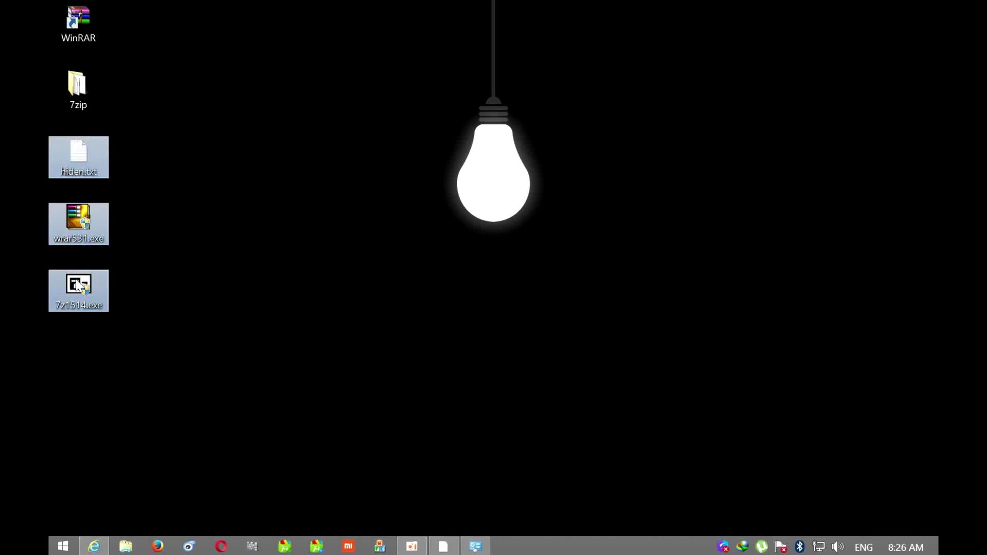
{"action": "right_click", "coordinate": [69, 163]}
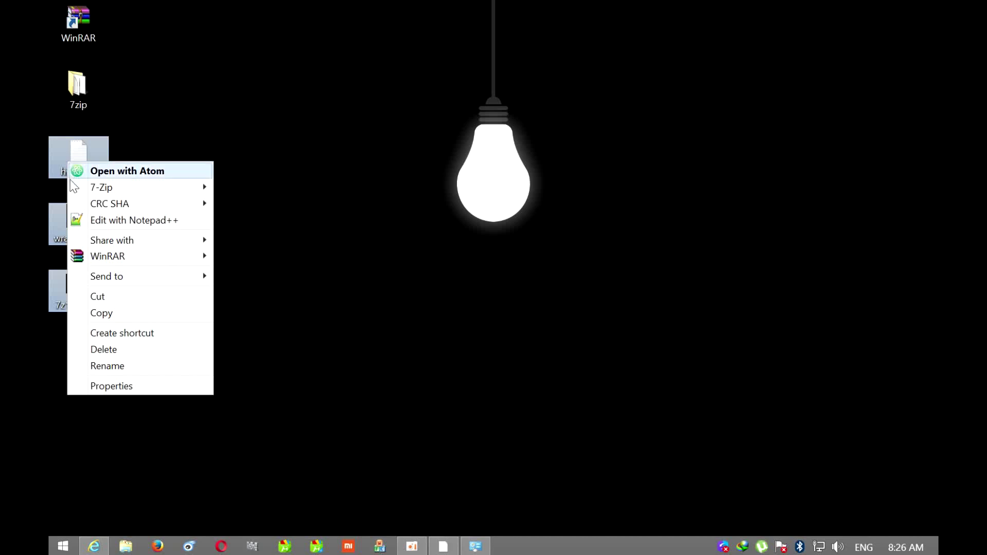
{"action": "mouse_move", "coordinate": [82, 188]}
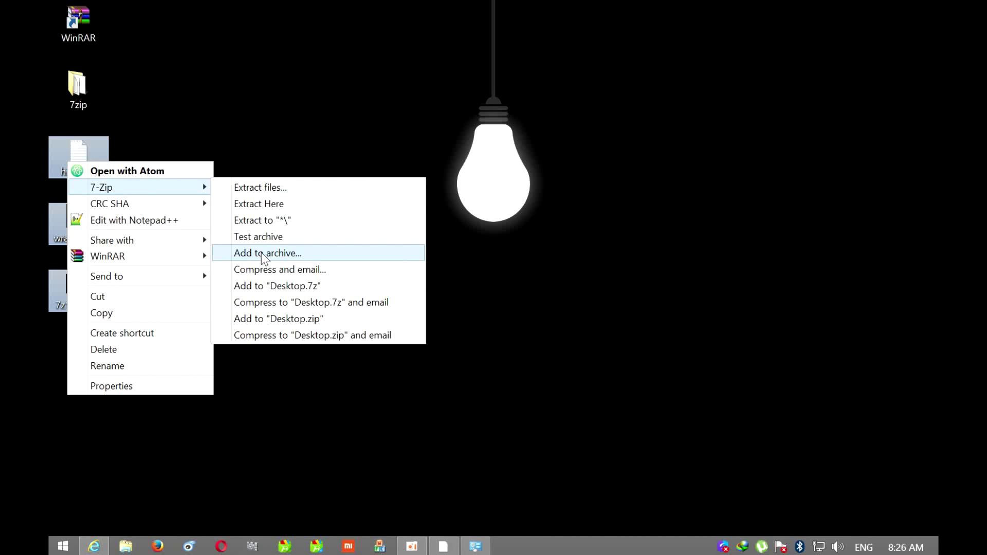
{"action": "left_click", "coordinate": [263, 253]}
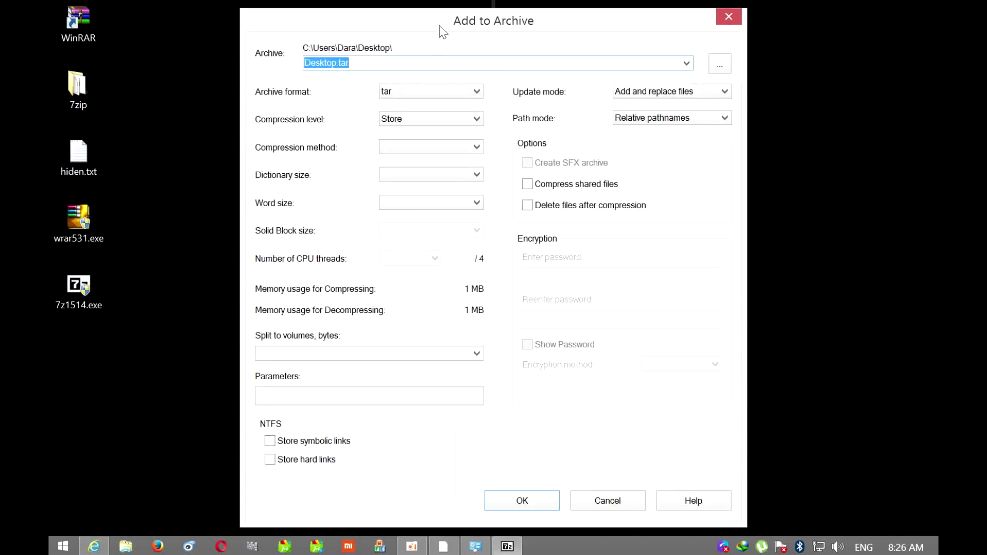
Name the archive 'Extrac App' and set its format to zip
{"action": "left_click_drag", "start_coordinate": [440, 26], "coordinate": [435, 20]}
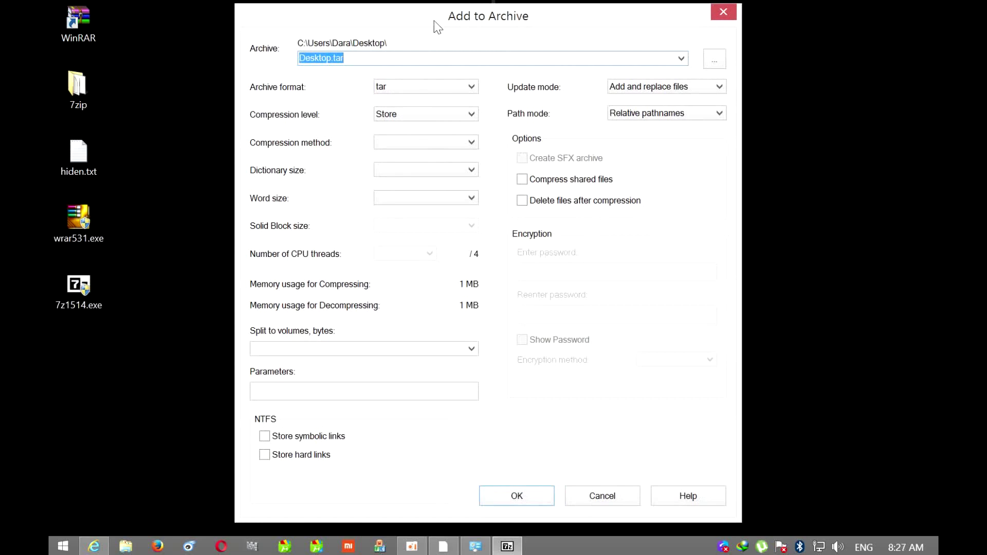
{"action": "key", "text": "BackSpace"}
{"action": "type", "text": "Ex"}
{"action": "type", "text": "tra"}
{"action": "type", "text": "ck"}
{"action": "key", "text": "BackSpace"}
{"action": "type", "text": "App"}
{"action": "left_click", "coordinate": [383, 88]}
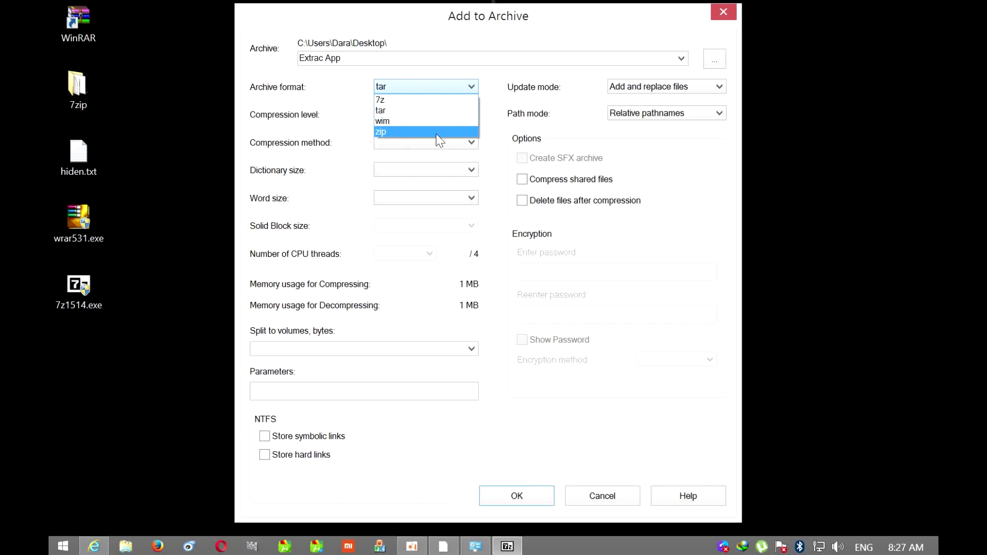
{"action": "left_click", "coordinate": [390, 134]}
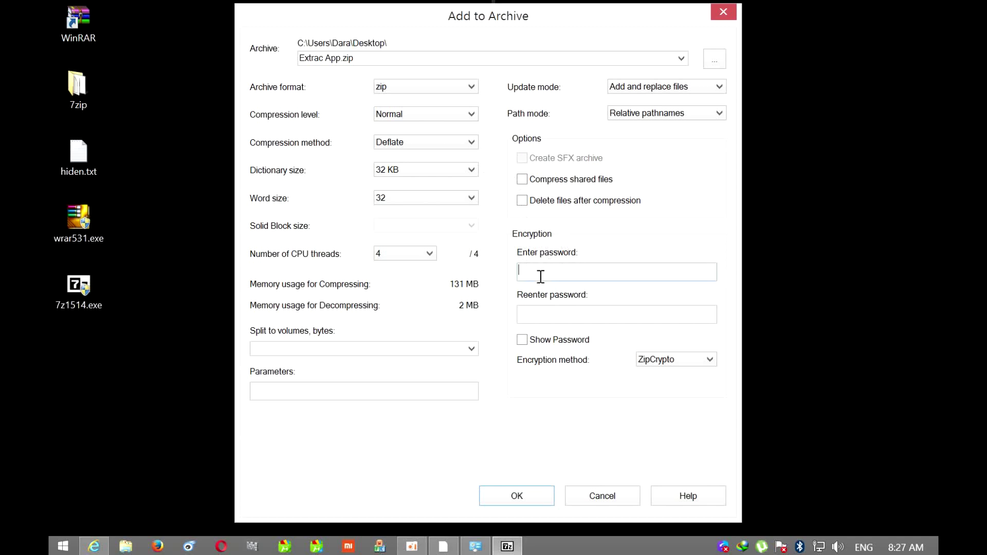
Enter and confirm the archive password with Show Password ticked, then create Extrac App.zip
{"action": "type", "text": "1234"}
{"action": "left_click", "coordinate": [539, 319]}
{"action": "type", "text": "1234"}
{"action": "left_click", "coordinate": [524, 340]}
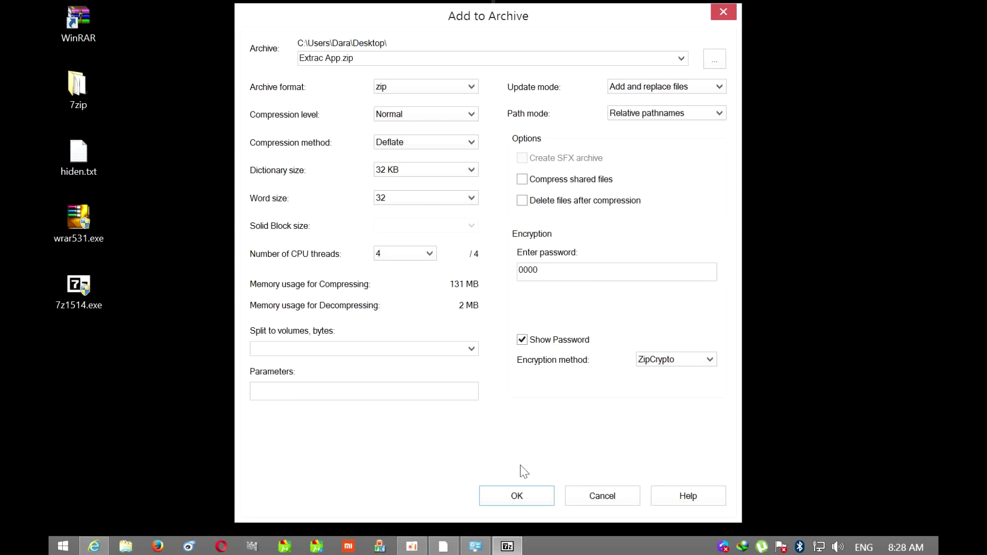
{"action": "left_click", "coordinate": [519, 497]}
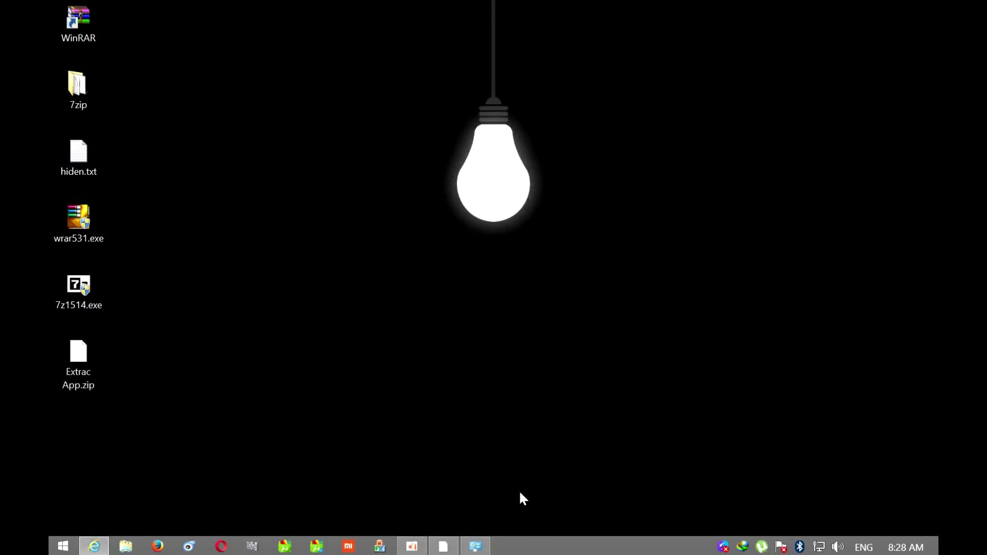
Extract Extrac App.zip with 7-Zip's Extract to "Extrac App\" command
{"action": "left_click", "coordinate": [73, 374]}
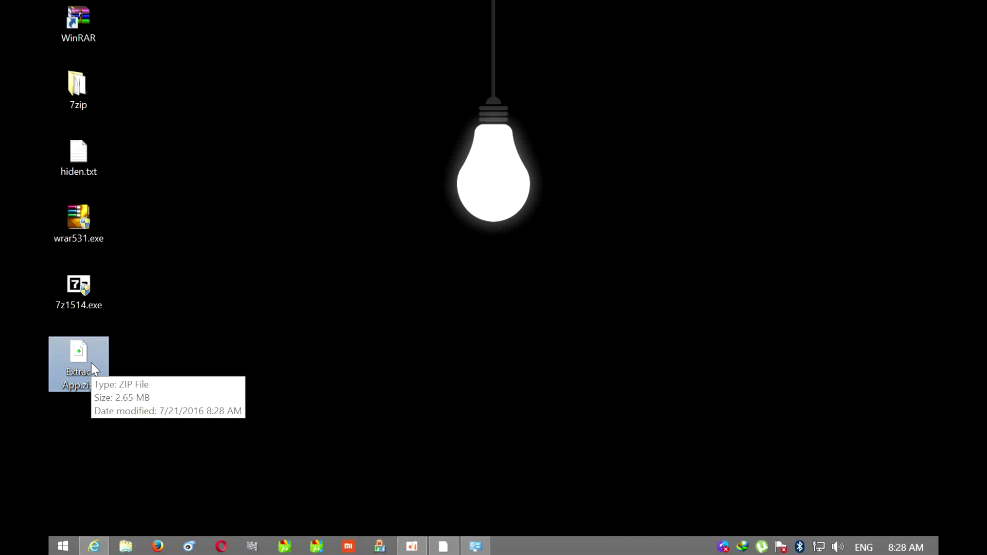
{"action": "right_click", "coordinate": [91, 362]}
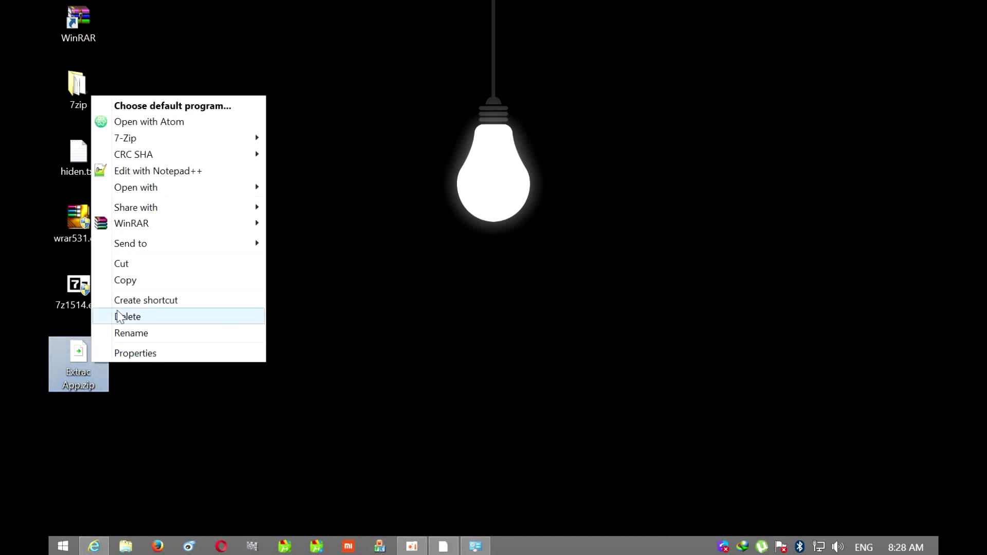
{"action": "mouse_move", "coordinate": [133, 146]}
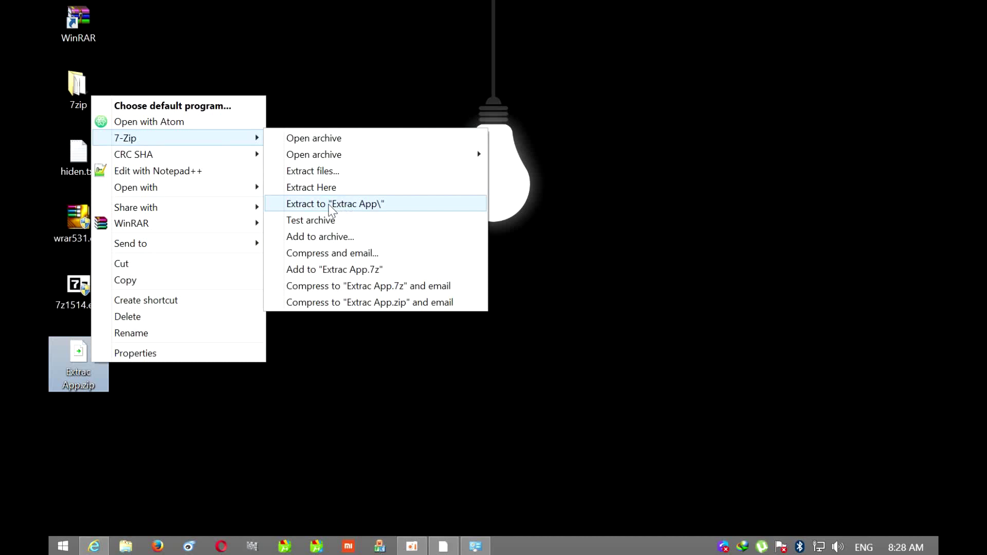
{"action": "left_click", "coordinate": [329, 204]}
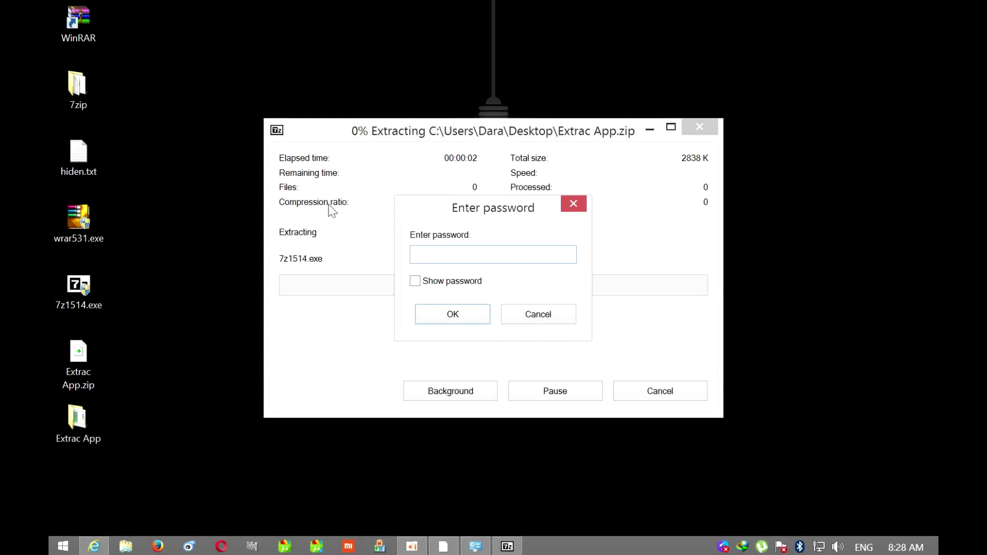
Enter the archive password to finish extracting, then open Extrac App and select its three files
{"action": "left_click", "coordinate": [415, 283]}
{"action": "left_click", "coordinate": [538, 247]}
{"action": "type", "text": "0000"}
{"action": "left_click", "coordinate": [451, 313]}
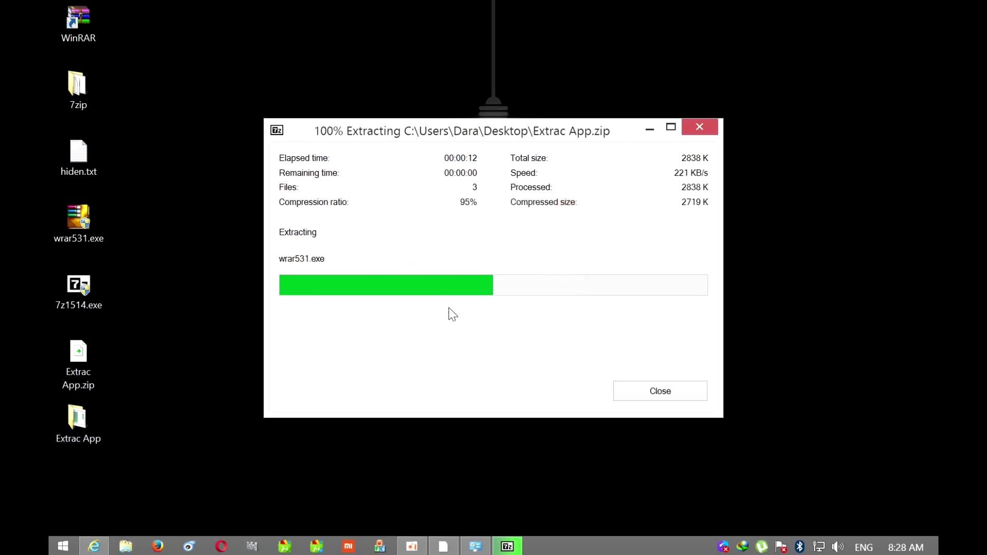
{"action": "double_click", "coordinate": [78, 418]}
{"action": "left_click_drag", "start_coordinate": [282, 220], "coordinate": [303, 90]}
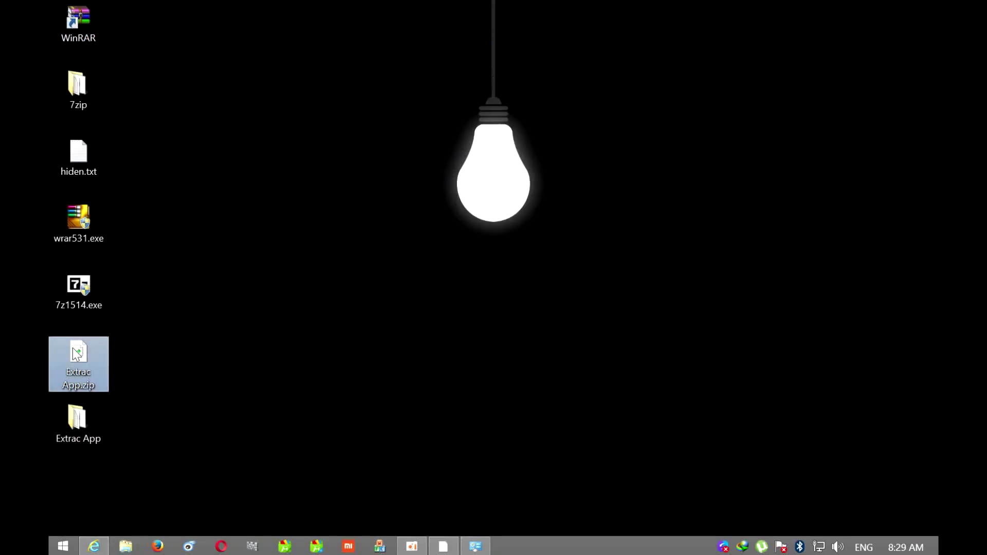
Extract Extrac App.zip onto the desktop with Extract Here, replacing all files and giving the password
{"action": "right_click", "coordinate": [72, 347]}
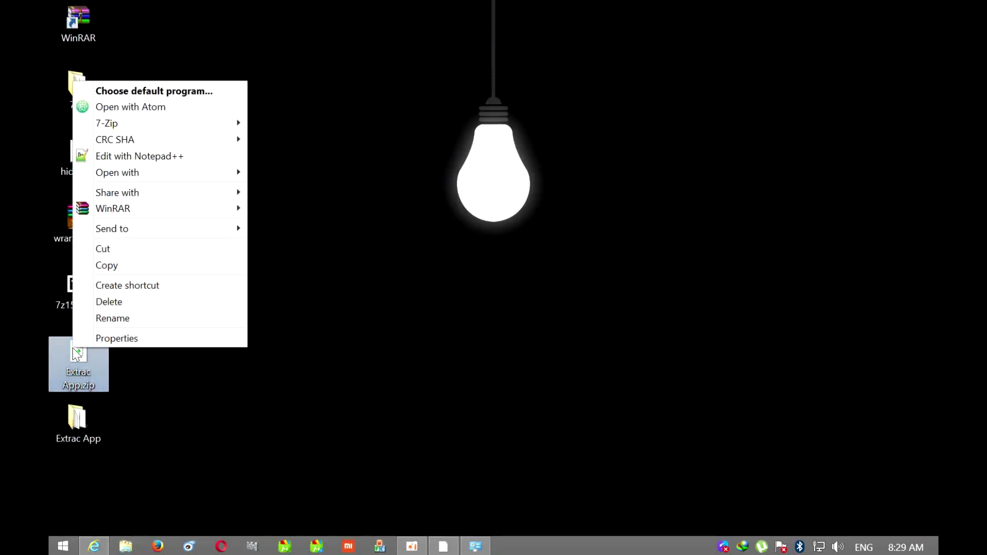
{"action": "mouse_move", "coordinate": [143, 126]}
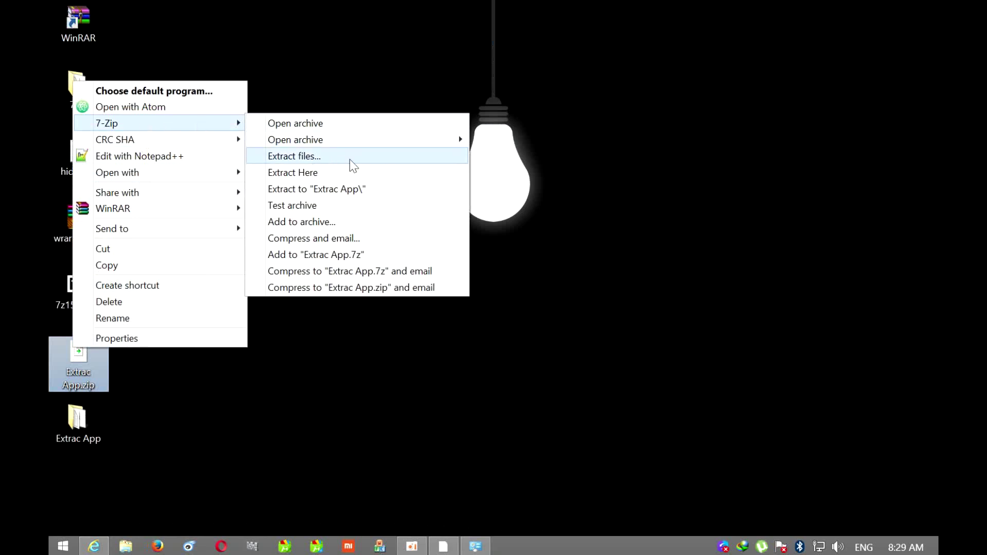
{"action": "left_click", "coordinate": [337, 172]}
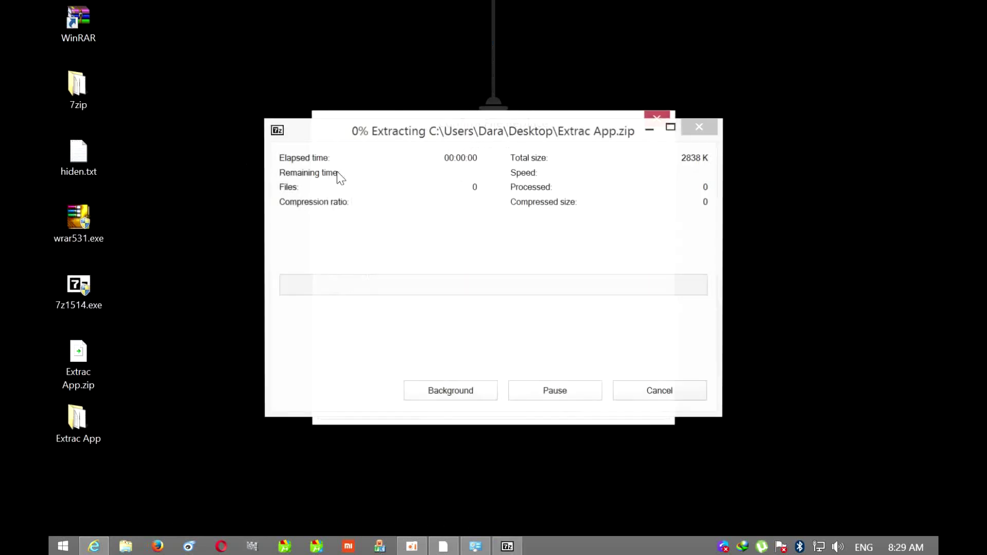
{"action": "left_click", "coordinate": [470, 372]}
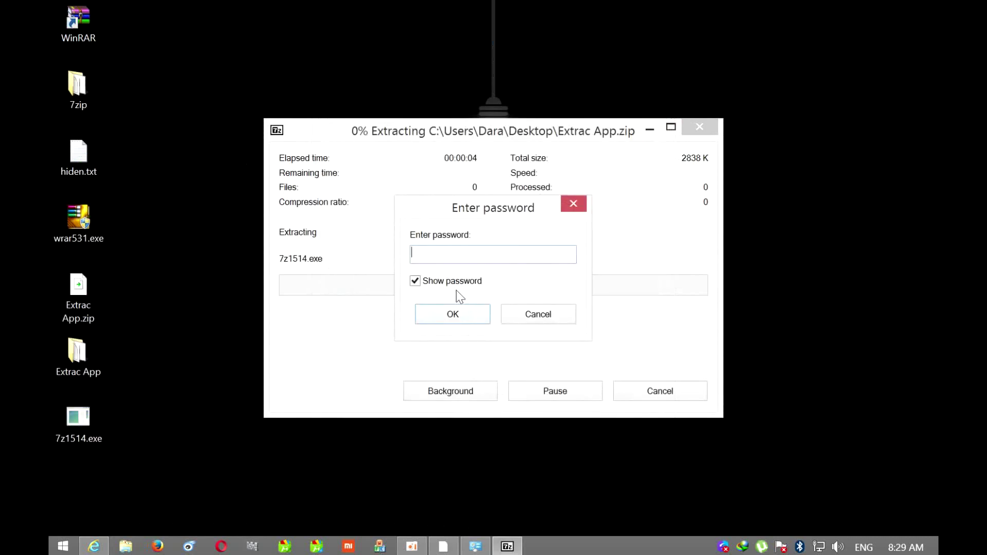
{"action": "type", "text": "1234"}
{"action": "key", "text": "Return"}
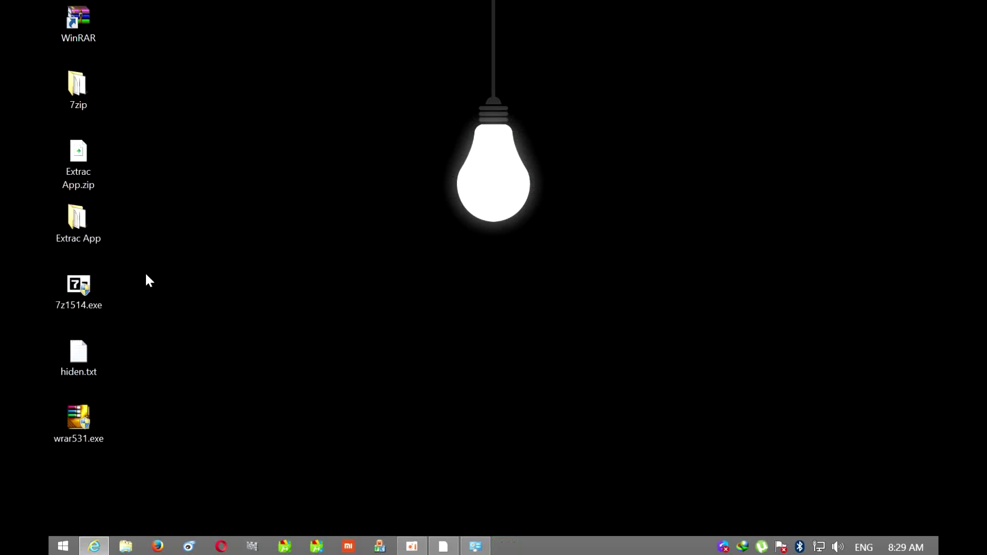
Re-run Extract to "Extrac App\" on Extrac App.zip and cancel at the file-replace prompt
{"action": "left_click_drag", "start_coordinate": [145, 274], "coordinate": [60, 487]}
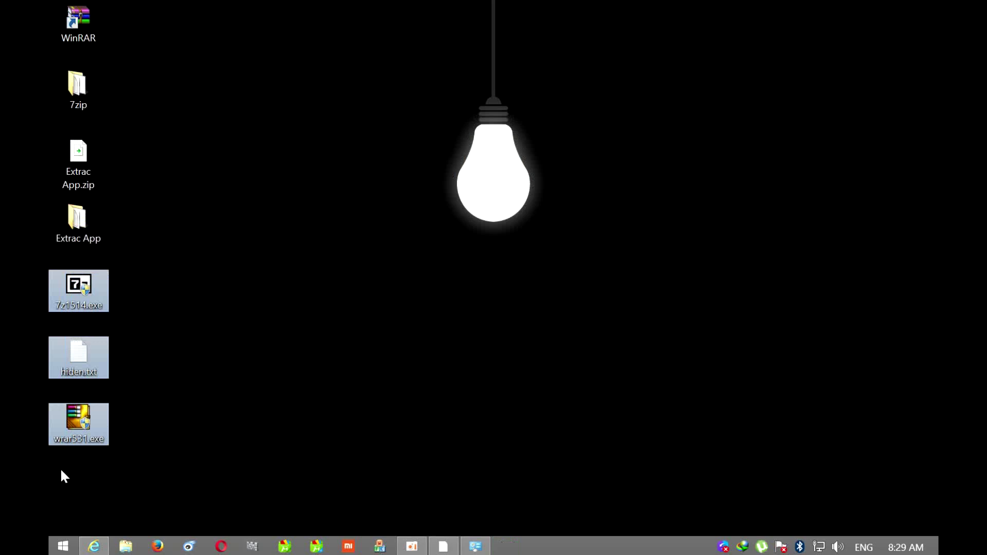
{"action": "left_click_drag", "start_coordinate": [168, 273], "coordinate": [110, 468]}
{"action": "left_click_drag", "start_coordinate": [211, 295], "coordinate": [97, 505]}
{"action": "left_click_drag", "start_coordinate": [250, 287], "coordinate": [92, 496]}
{"action": "right_click", "coordinate": [92, 159]}
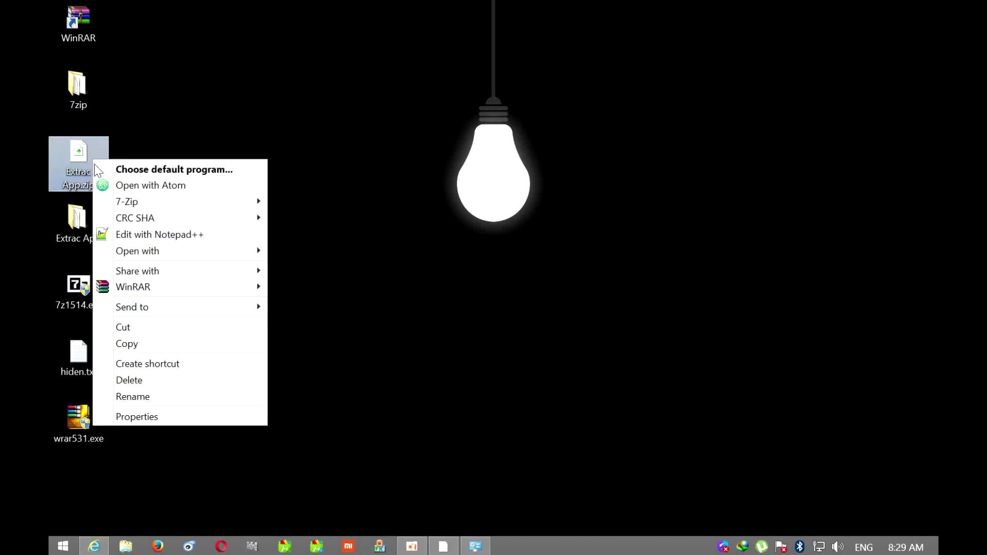
{"action": "mouse_move", "coordinate": [155, 202]}
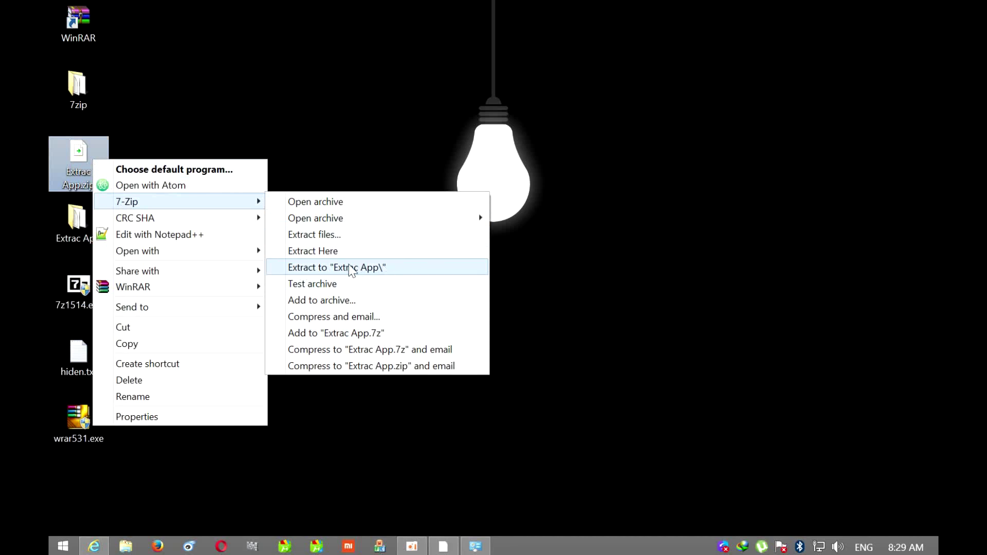
{"action": "left_click", "coordinate": [350, 268]}
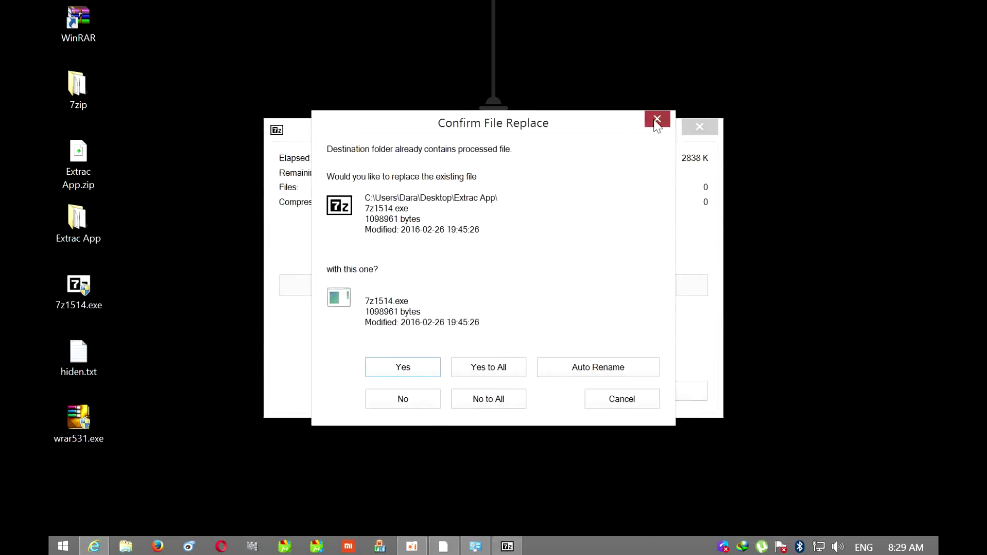
{"action": "left_click", "coordinate": [657, 119]}
Delete the loose 7z1514.exe, hiden.txt and wrar531.exe copies from the desktop
{"action": "left_click_drag", "start_coordinate": [168, 262], "coordinate": [57, 504]}
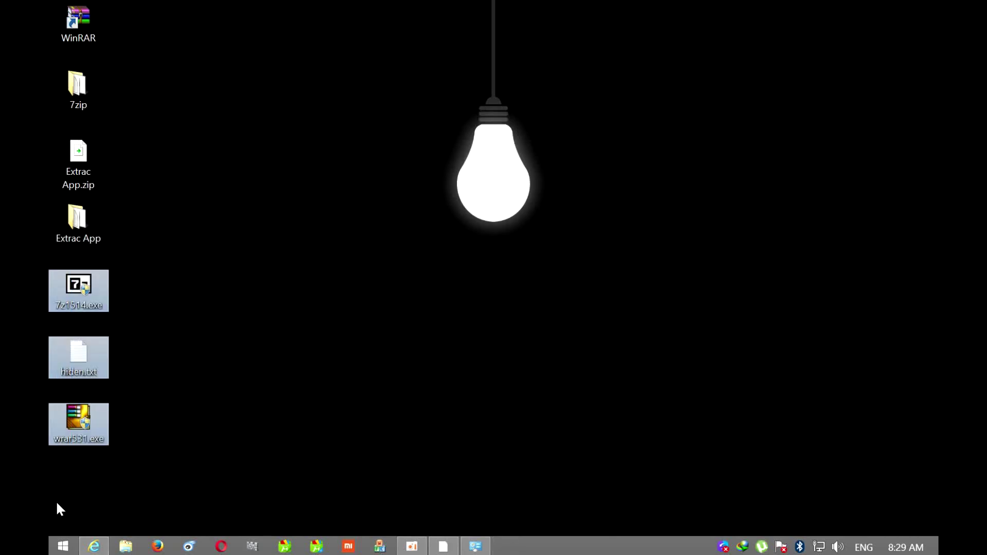
{"action": "left_click_drag", "start_coordinate": [79, 288], "coordinate": [131, 119]}
{"action": "key", "text": "Delete"}
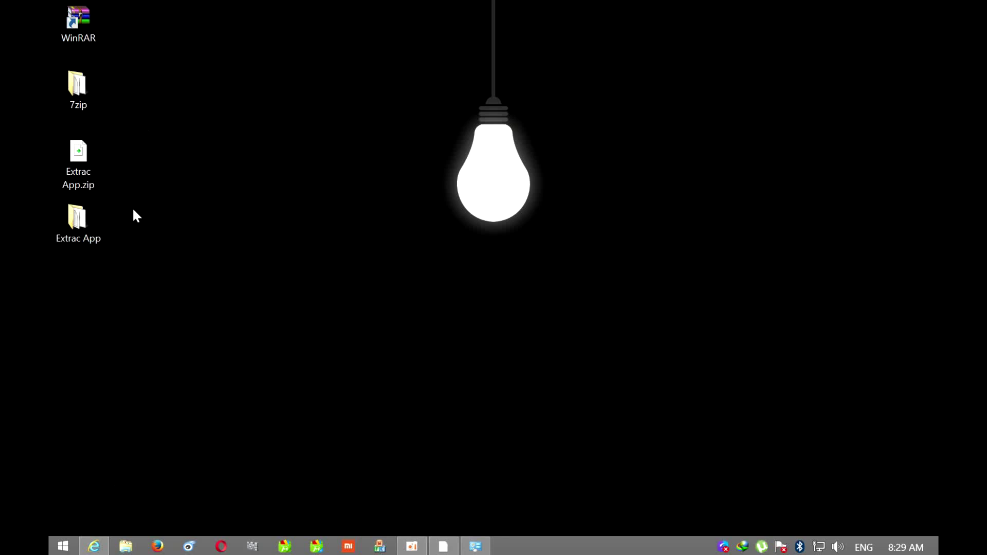
{"action": "left_click", "coordinate": [78, 214]}
{"action": "mouse_move", "coordinate": [79, 214]}
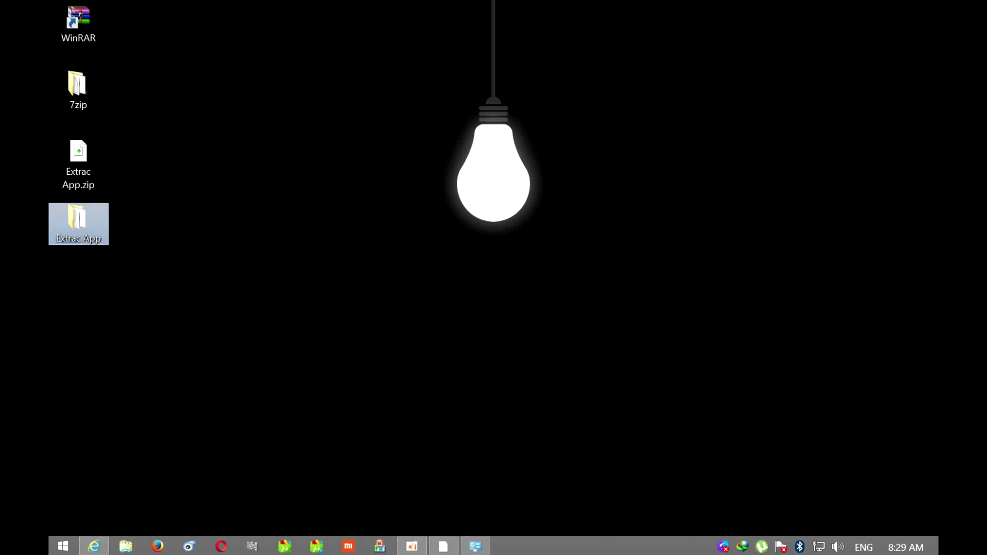
{"action": "key", "text": "Delete"}
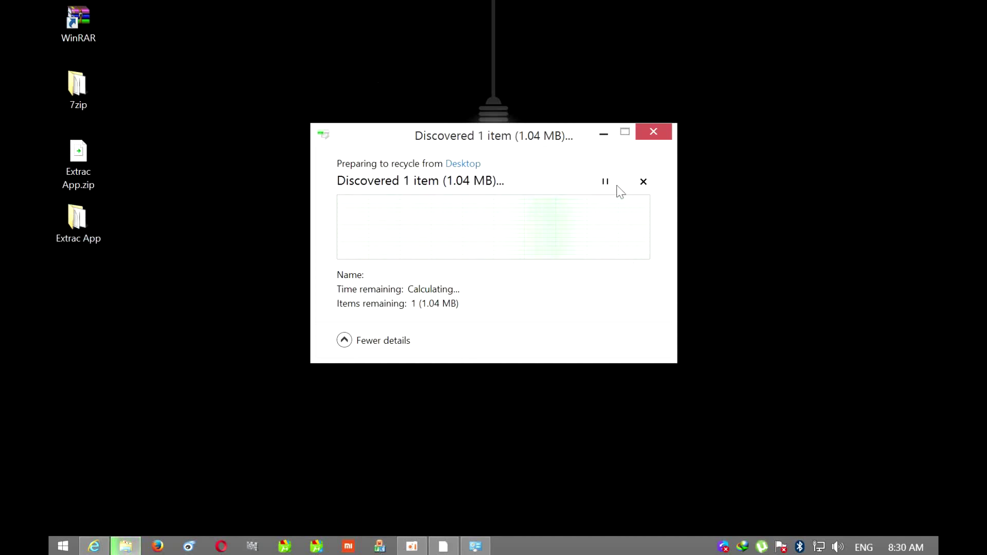
{"action": "left_click", "coordinate": [651, 135]}
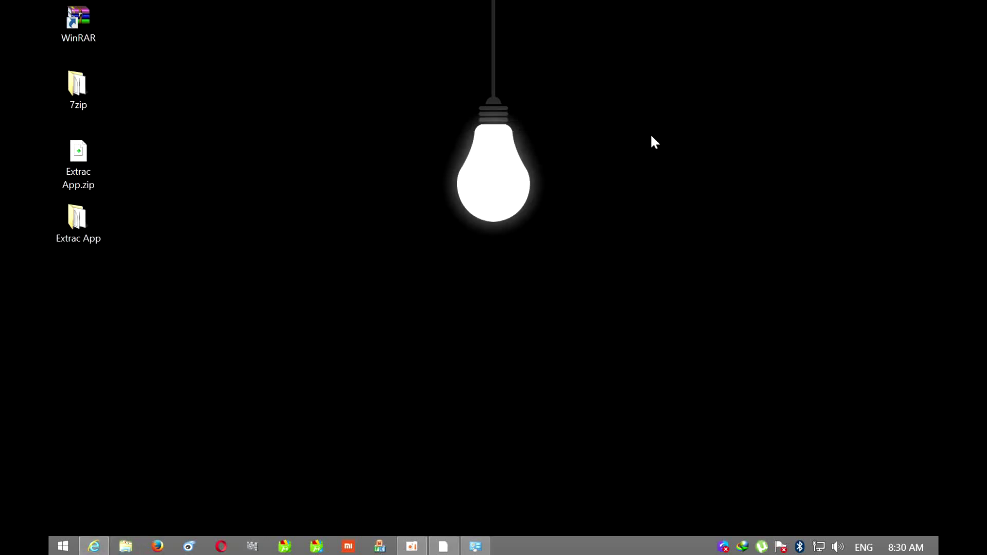
{"action": "right_click", "coordinate": [78, 168]}
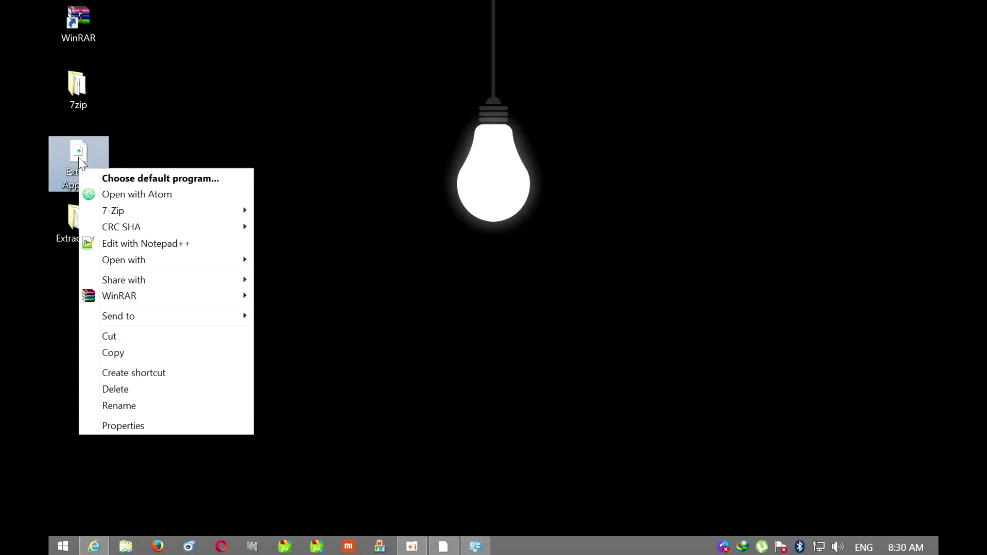
{"action": "left_click", "coordinate": [123, 425]}
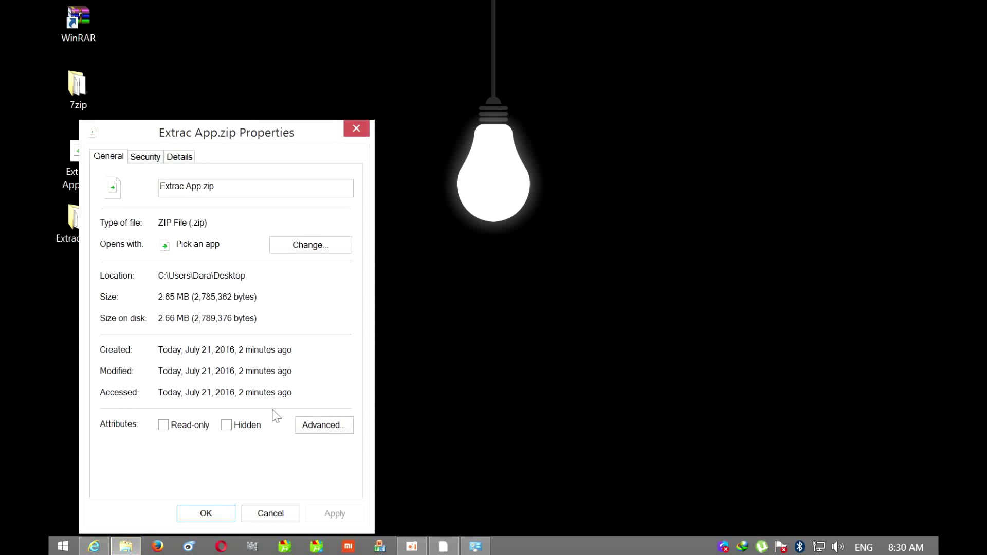
{"action": "left_click", "coordinate": [204, 510]}
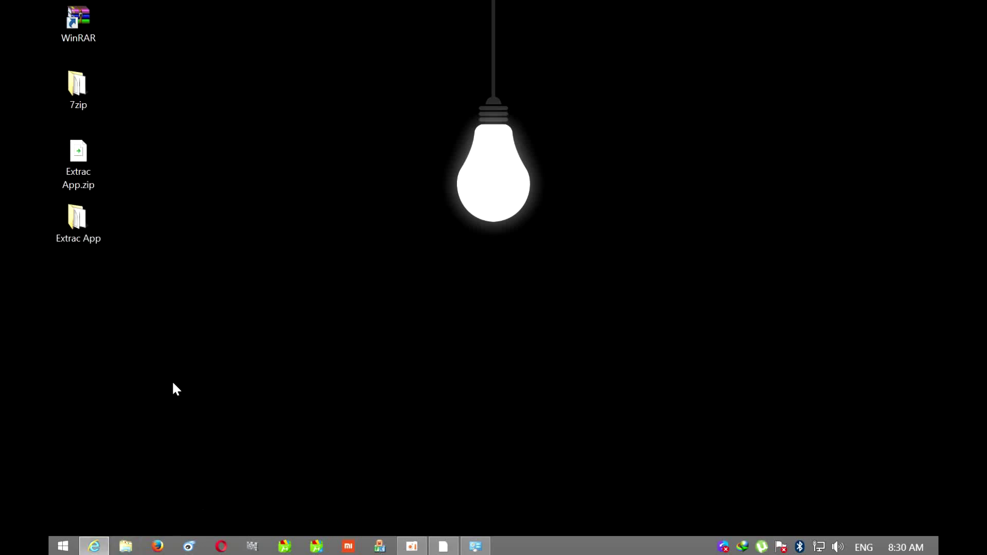
Re-extract Extrac App.zip with WinRAR into Extrac App, overwriting all and entering the password; inspect the folder
{"action": "right_click", "coordinate": [79, 171]}
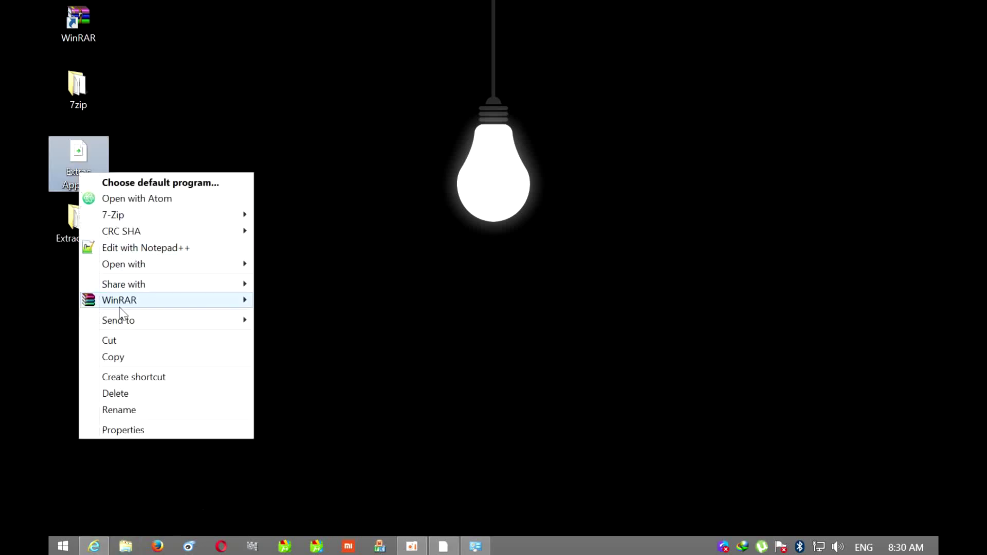
{"action": "mouse_move", "coordinate": [118, 305]}
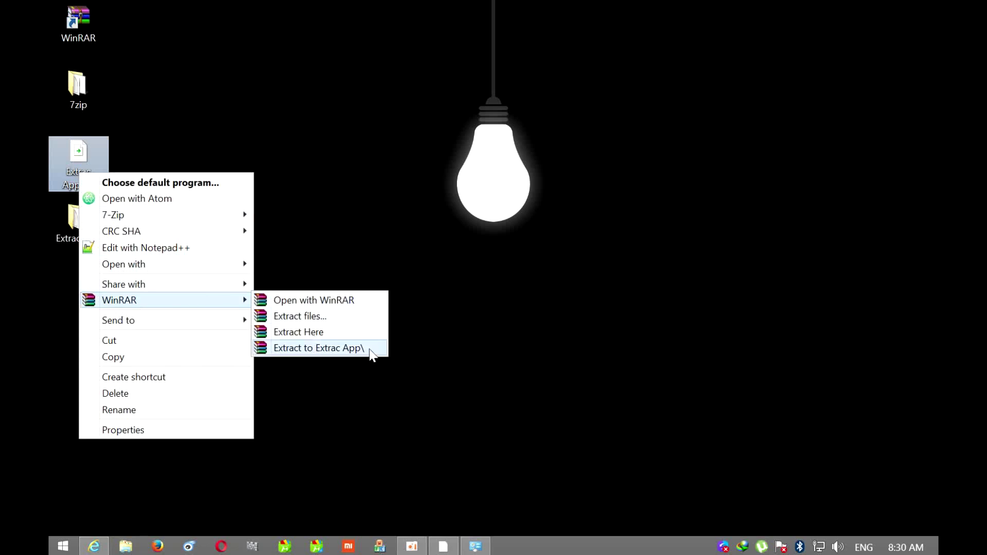
{"action": "left_click", "coordinate": [301, 348]}
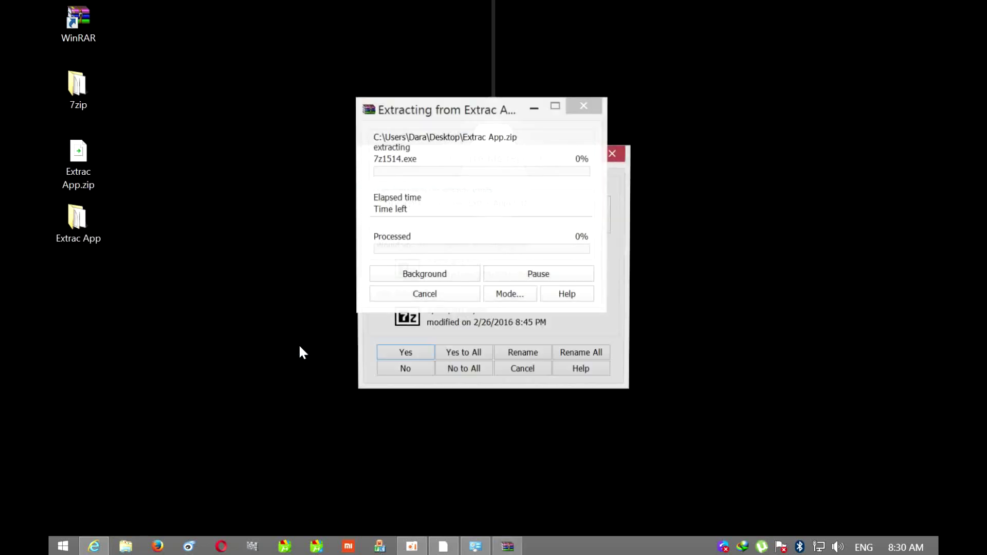
{"action": "left_click", "coordinate": [470, 354]}
{"action": "left_click", "coordinate": [414, 302]}
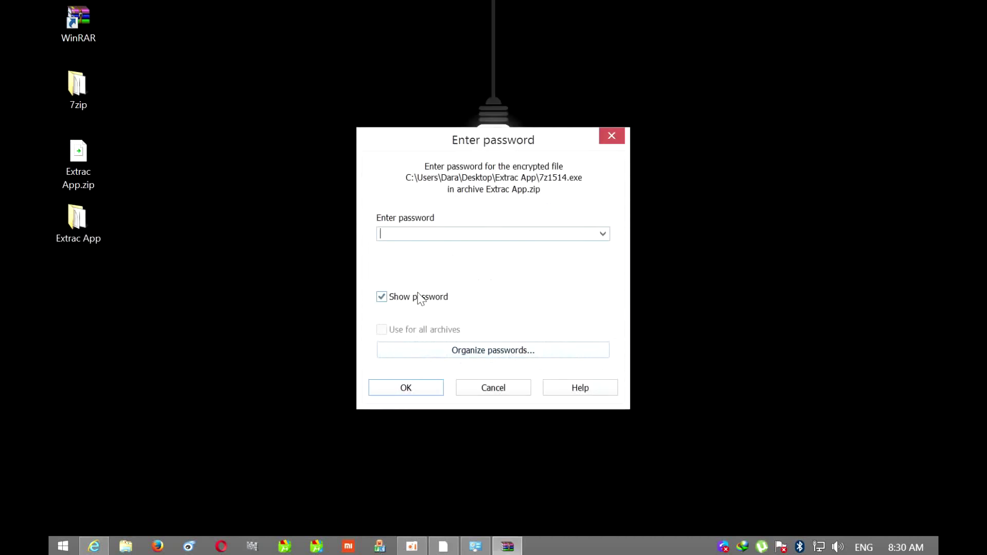
{"action": "type", "text": "0000"}
{"action": "left_click", "coordinate": [412, 389]}
{"action": "double_click", "coordinate": [101, 225]}
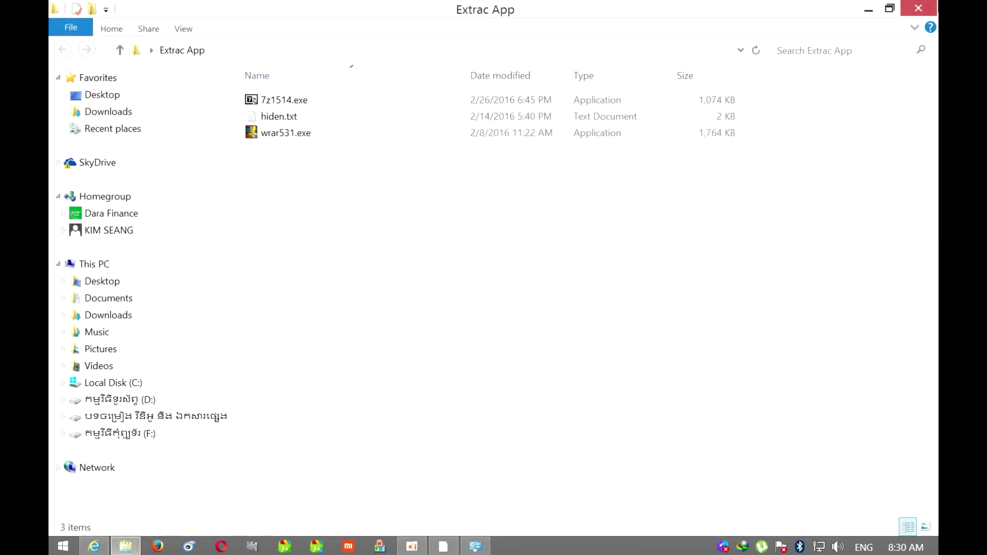
{"action": "key", "text": "alt+F4"}
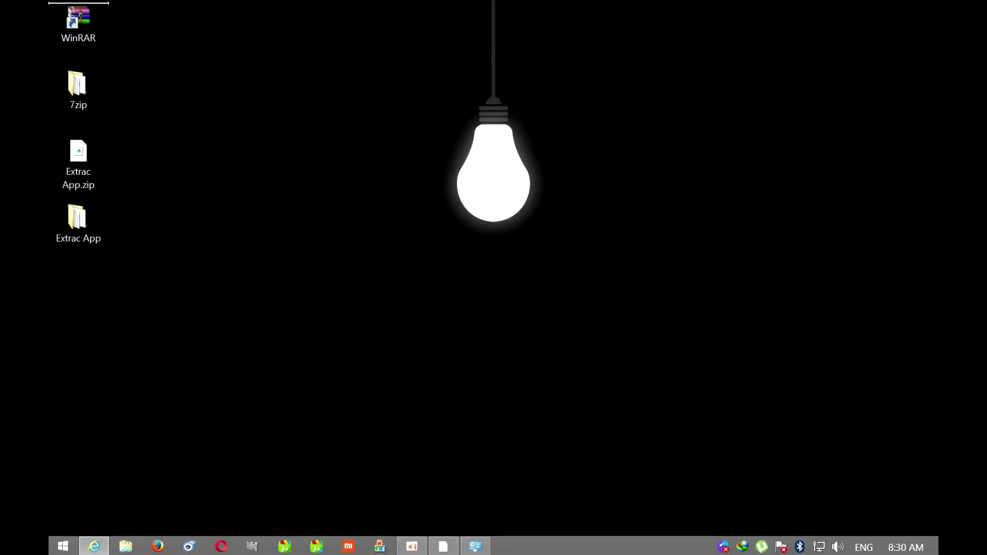
Delete the Extrac App folder and refresh the desktop
{"action": "key", "text": "Delete"}
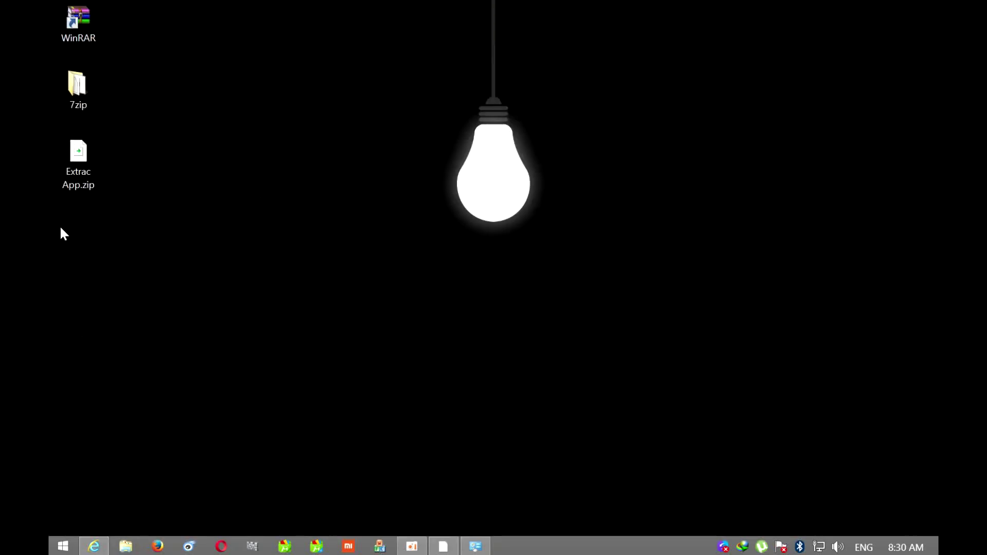
{"action": "right_click", "coordinate": [182, 196]}
{"action": "left_click", "coordinate": [204, 238]}
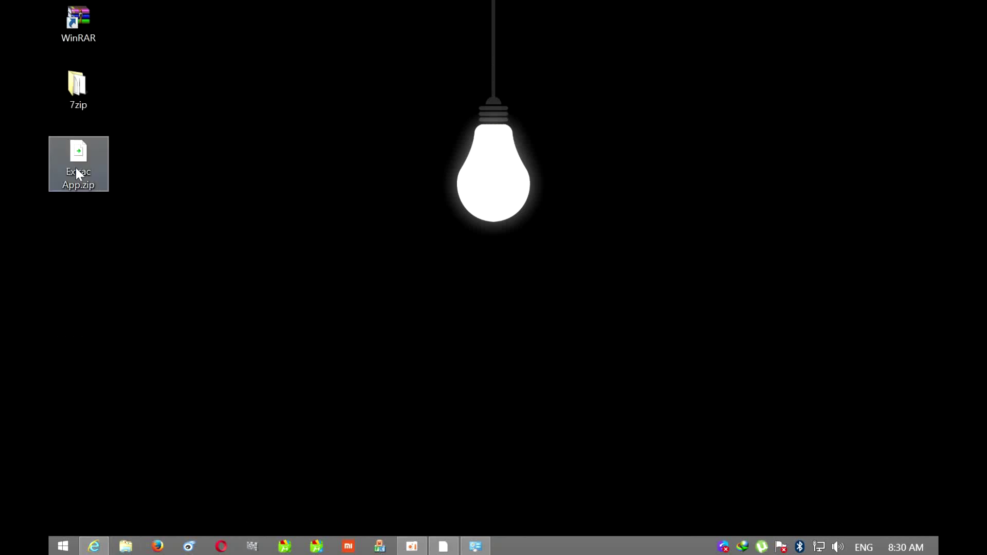
Extract Extrac App.zip with WinRAR into Extrac App using its password, then open the new folder
{"action": "right_click", "coordinate": [75, 168]}
{"action": "mouse_move", "coordinate": [110, 300]}
{"action": "left_click", "coordinate": [316, 344]}
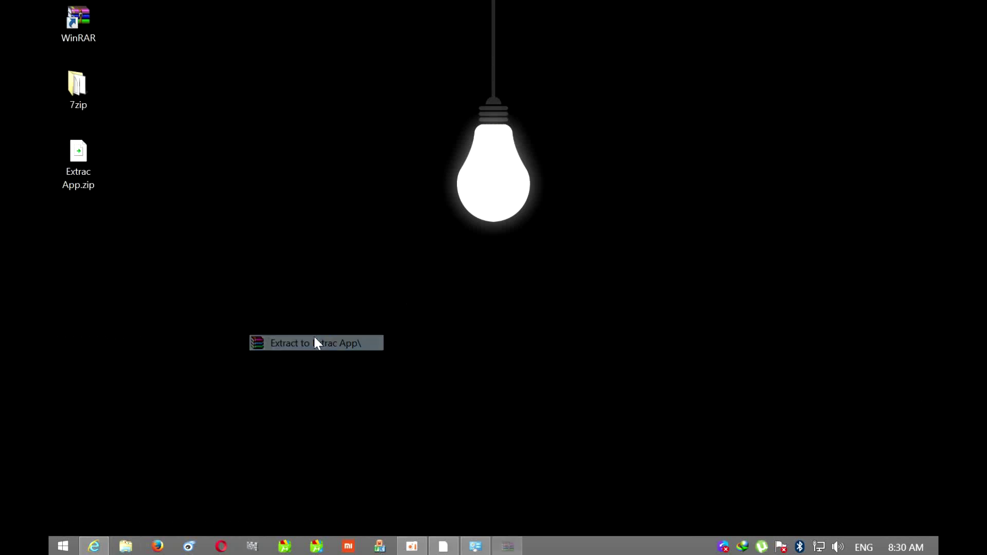
{"action": "type", "text": "00000"}
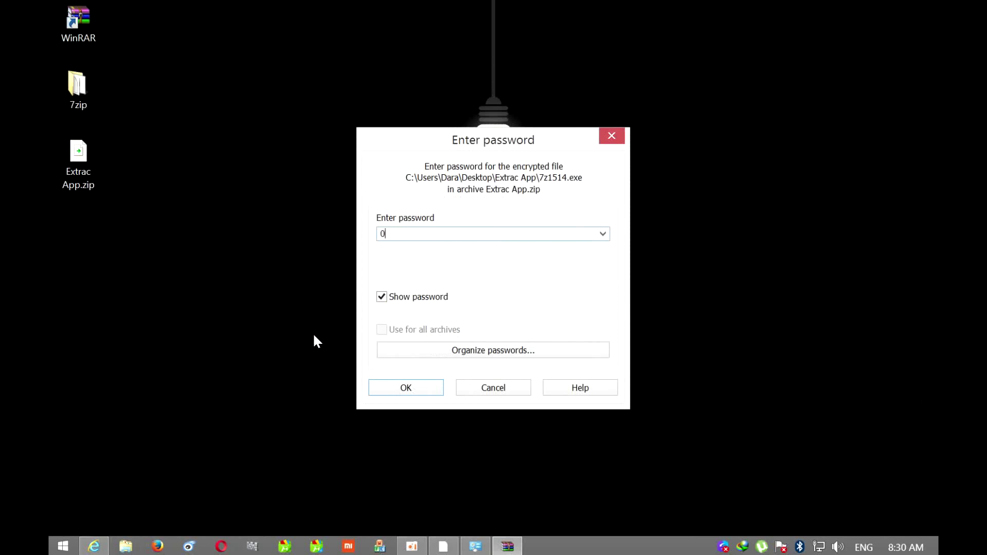
{"action": "key", "text": "Return"}
{"action": "left_click", "coordinate": [86, 217]}
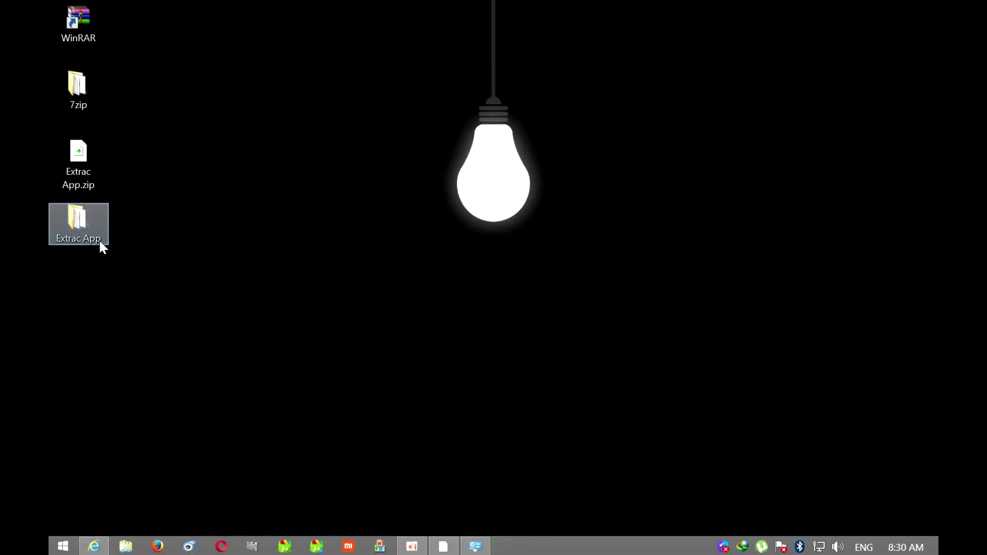
{"action": "double_click", "coordinate": [98, 238]}
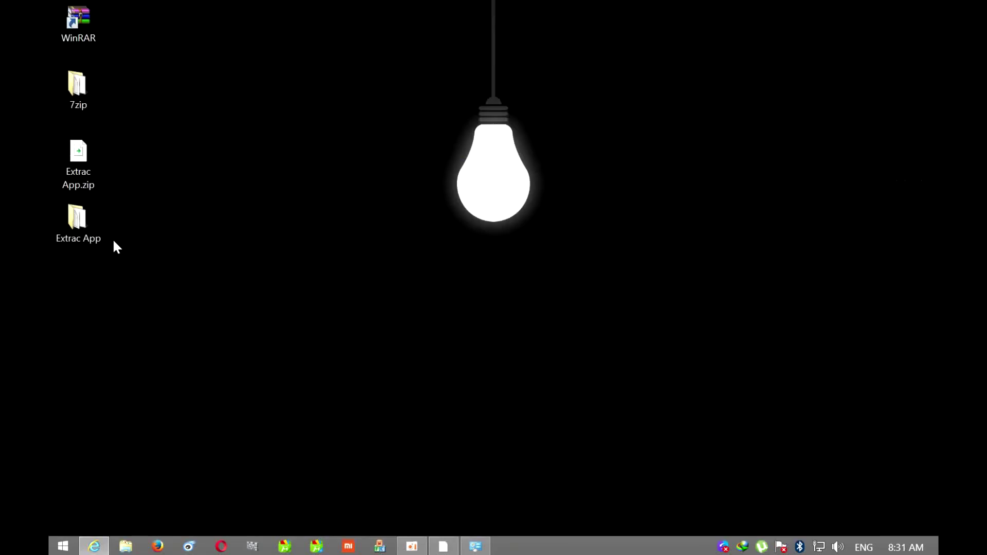
Pack the Extrac App folder with WinRAR into a ZIP-format, password-protected Extrac App.zip
{"action": "right_click", "coordinate": [82, 228]}
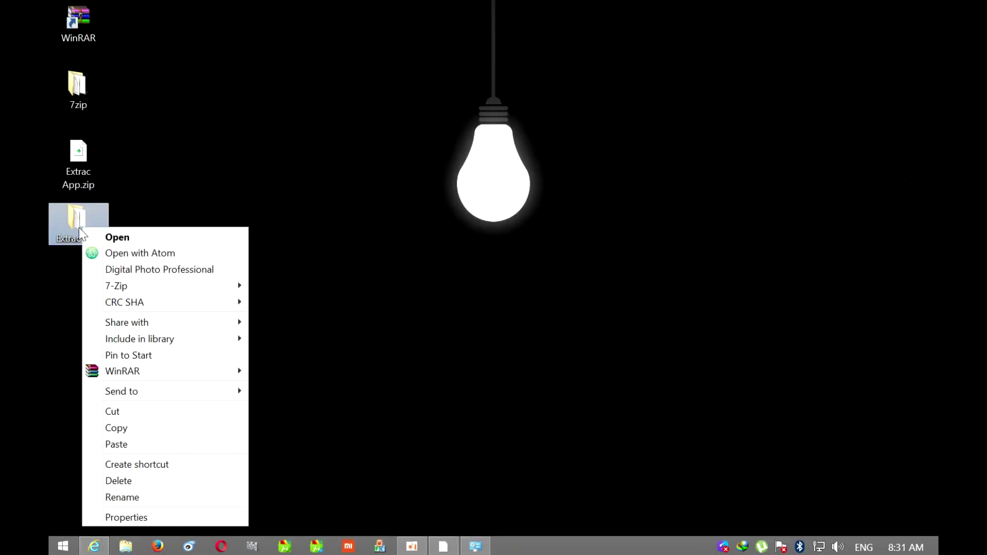
{"action": "mouse_move", "coordinate": [100, 377]}
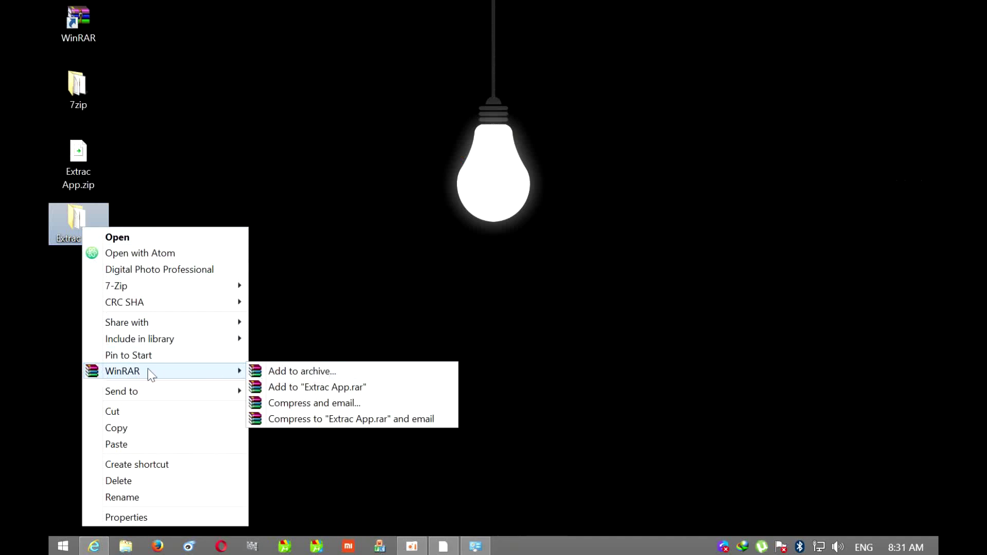
{"action": "left_click", "coordinate": [311, 374]}
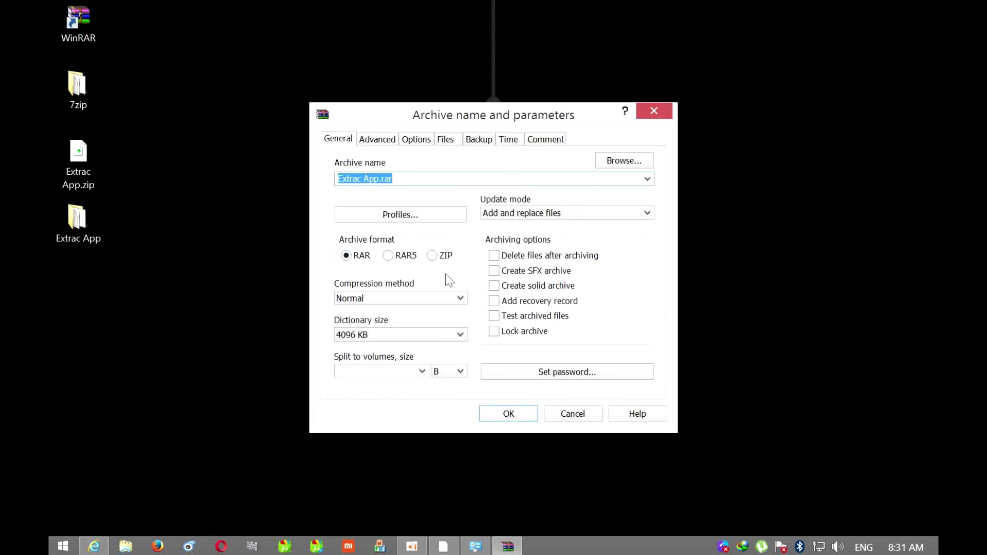
{"action": "left_click", "coordinate": [432, 255]}
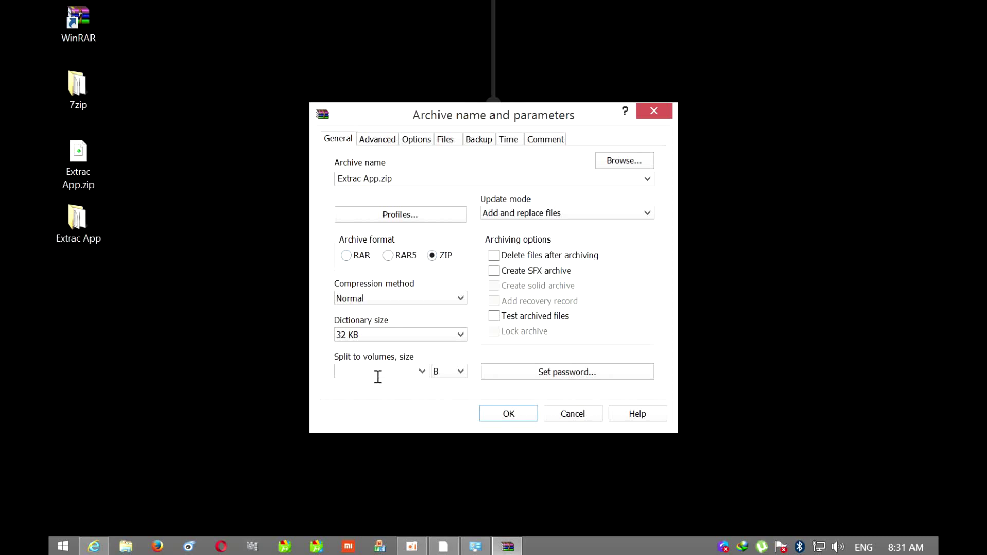
{"action": "left_click", "coordinate": [586, 379]}
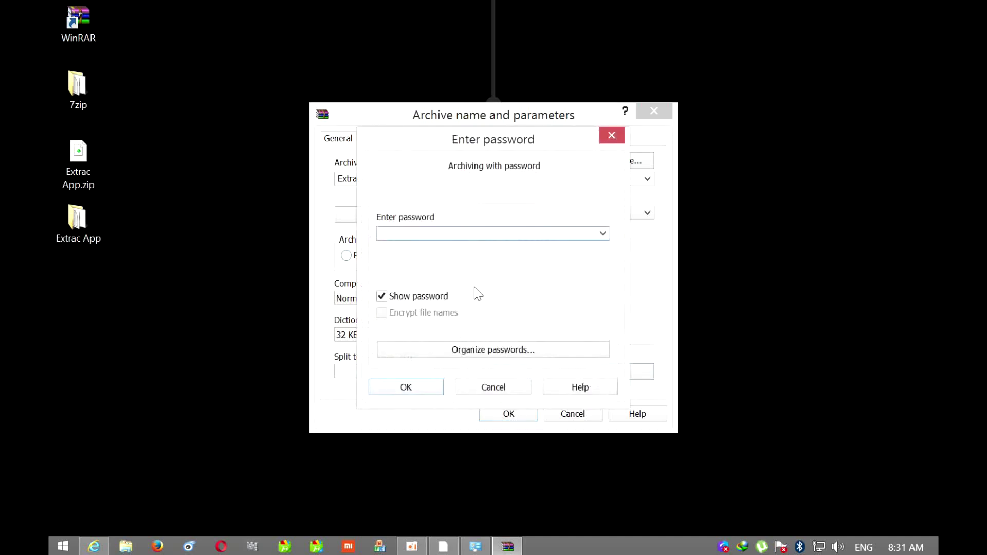
{"action": "type", "text": "0101"}
{"action": "left_click", "coordinate": [387, 394]}
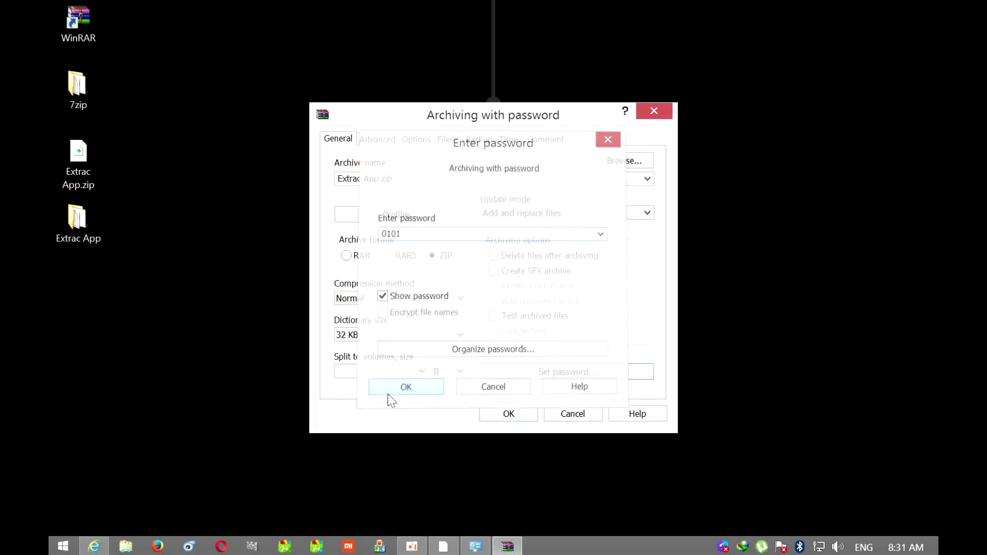
{"action": "left_click", "coordinate": [520, 418]}
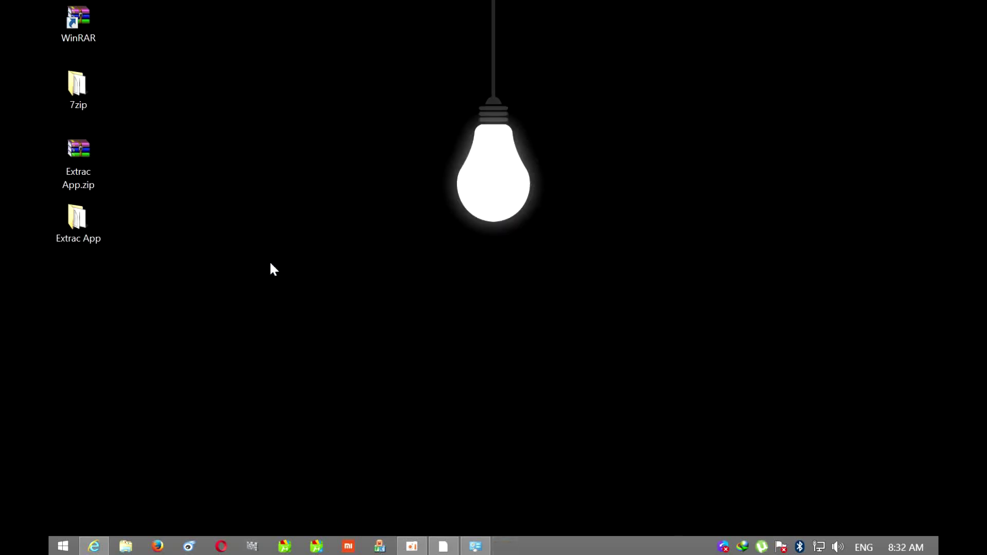
Select only the Extrac App folder on the desktop and delete it
{"action": "left_click_drag", "start_coordinate": [186, 138], "coordinate": [88, 296]}
{"action": "left_click_drag", "start_coordinate": [163, 84], "coordinate": [71, 252]}
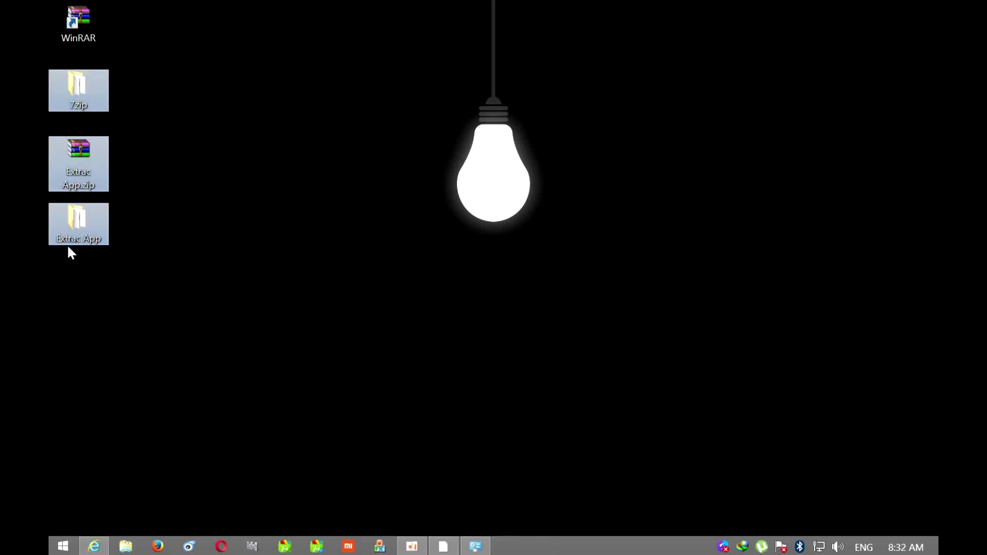
{"action": "left_click", "coordinate": [174, 229]}
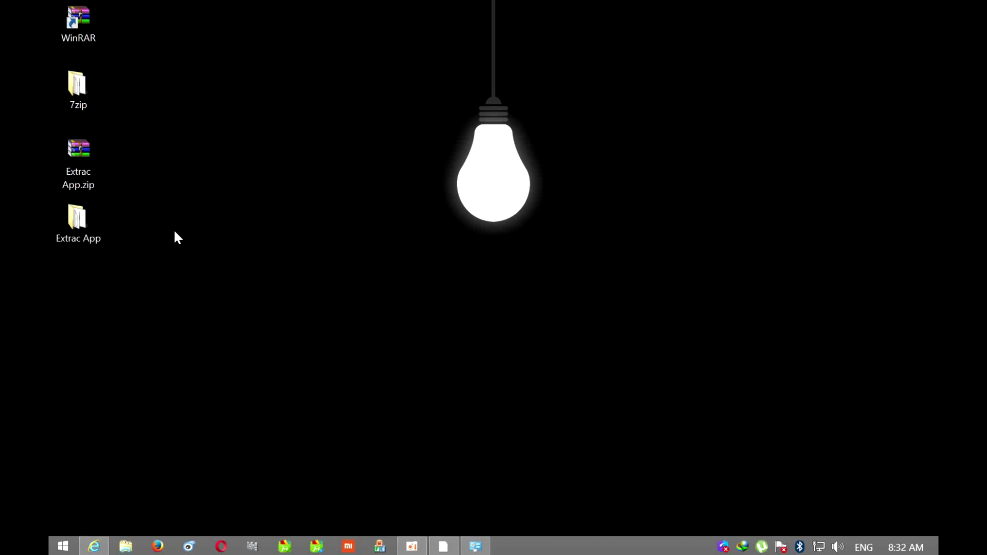
{"action": "left_click", "coordinate": [105, 218]}
{"action": "mouse_move", "coordinate": [105, 221]}
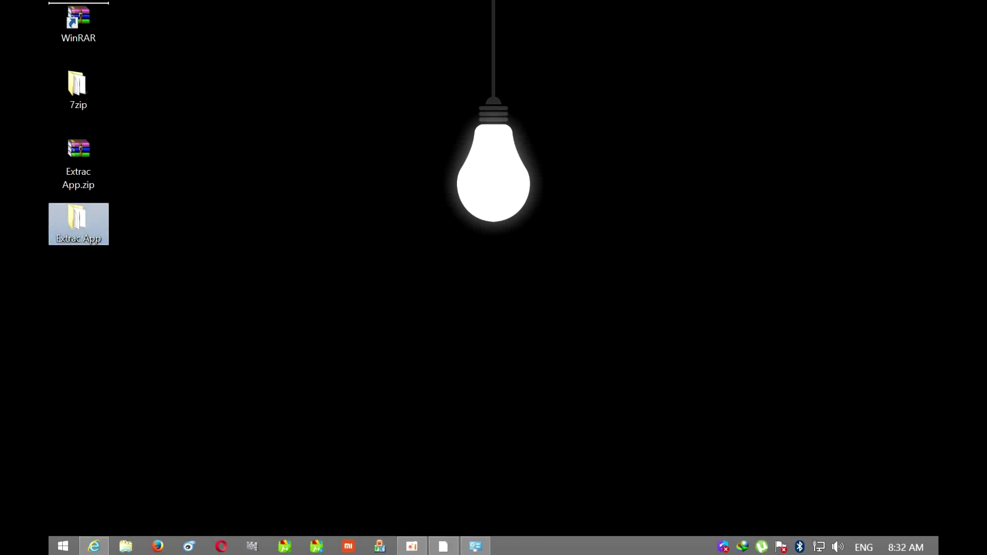
{"action": "key", "text": "Delete"}
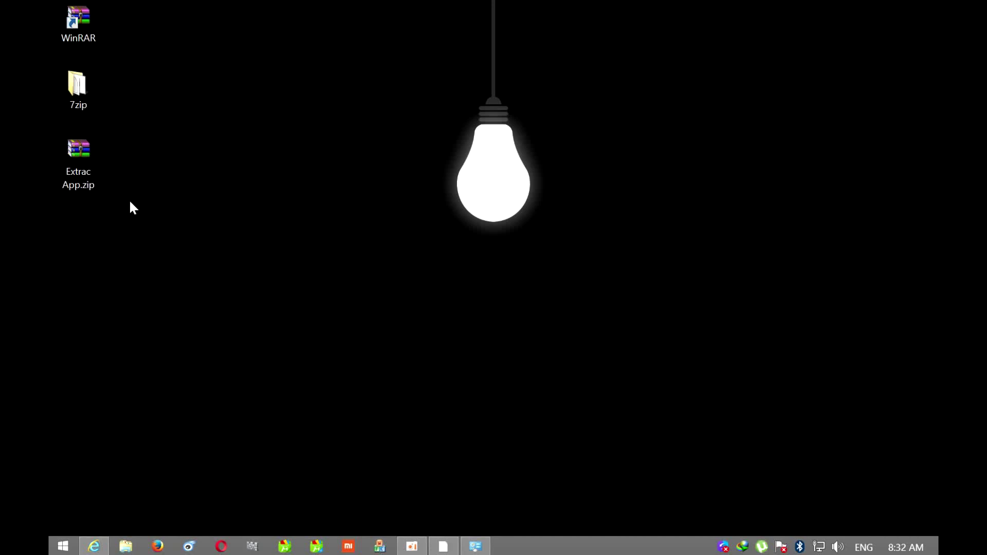
Archive the 7zip folder with WinRAR as 7zip.zip in ZIP format, leaving the password unset
{"action": "right_click", "coordinate": [86, 88]}
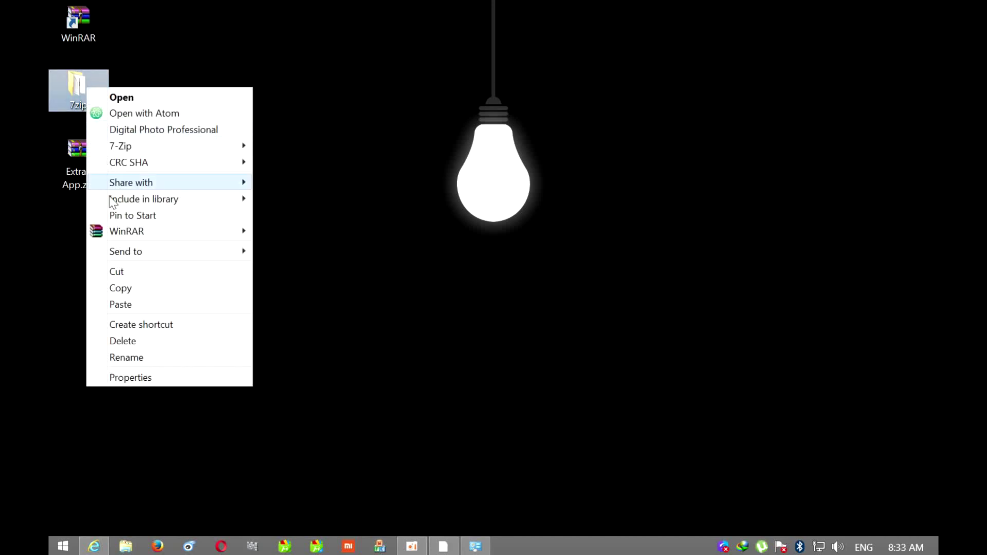
{"action": "mouse_move", "coordinate": [125, 234]}
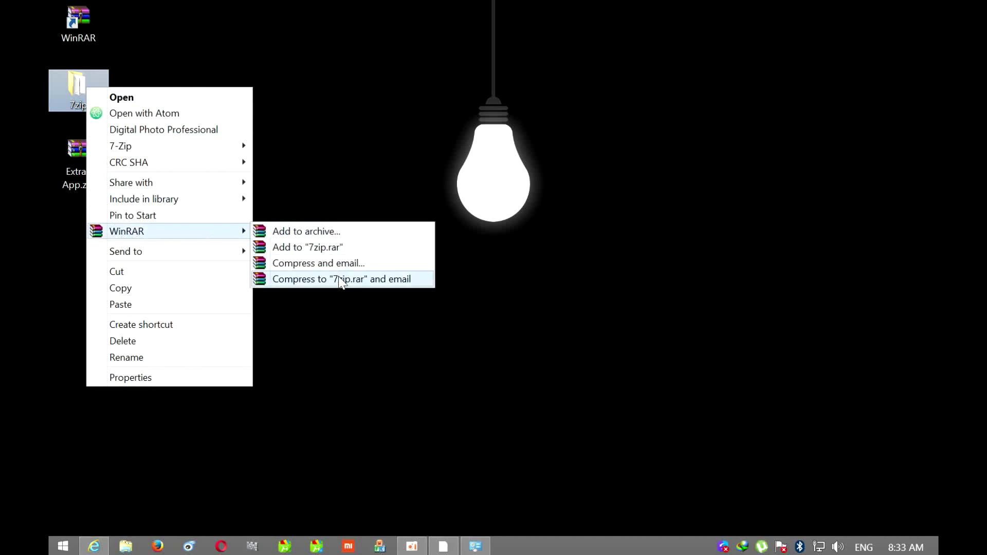
{"action": "left_click", "coordinate": [335, 231]}
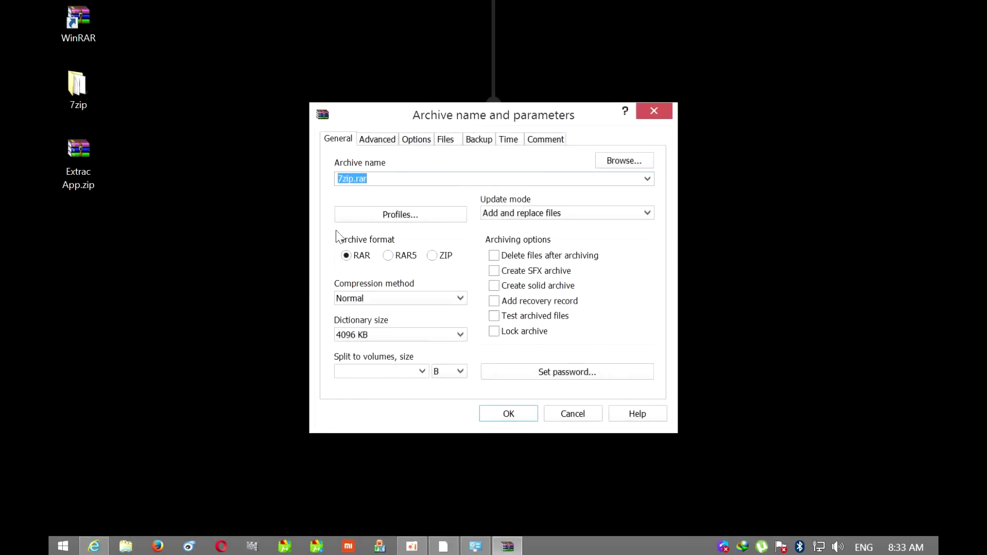
{"action": "left_click", "coordinate": [434, 256]}
{"action": "left_click", "coordinate": [516, 372]}
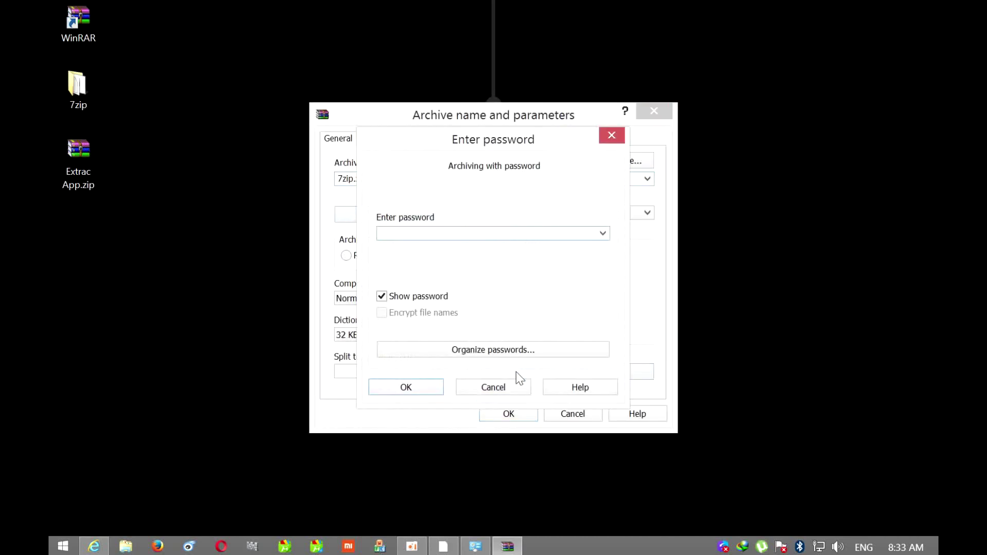
{"action": "left_click", "coordinate": [494, 387]}
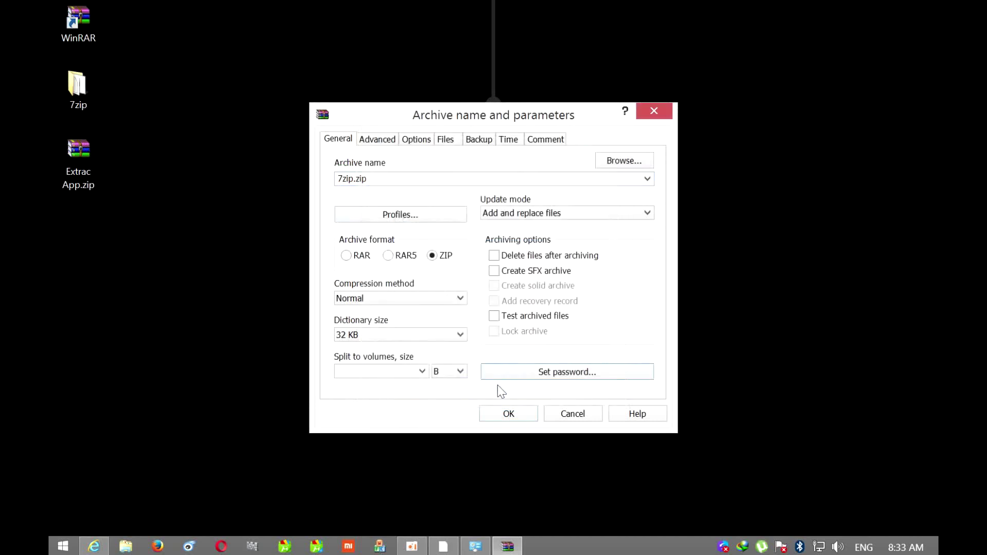
{"action": "left_click", "coordinate": [518, 416]}
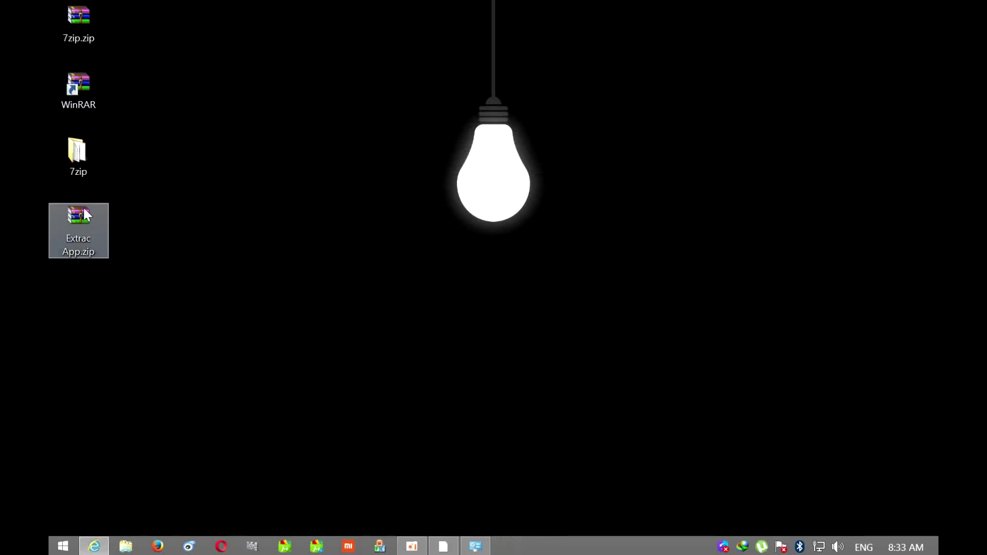
Extract 7zip.zip using WinRAR's Extract to 7zip\ command
{"action": "left_click", "coordinate": [105, 233]}
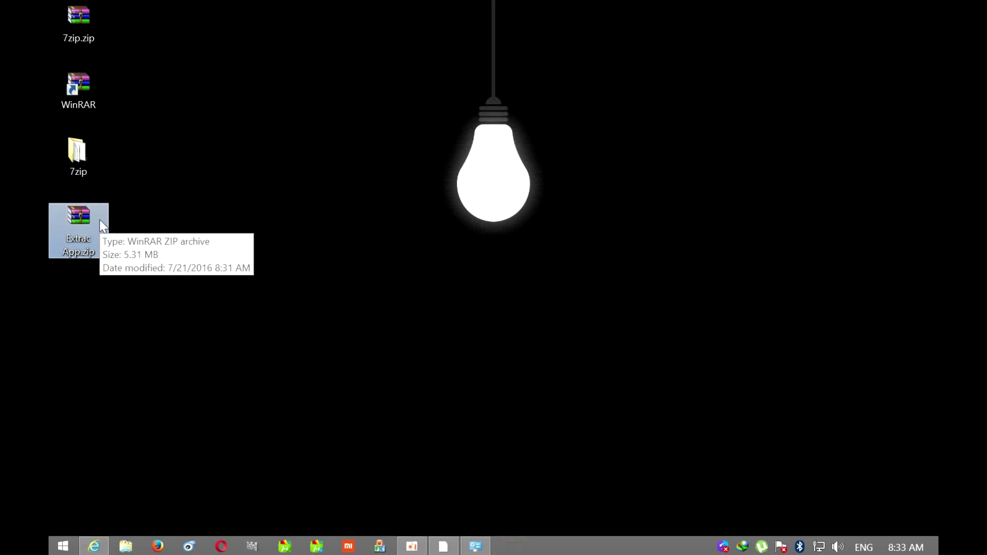
{"action": "left_click", "coordinate": [88, 32]}
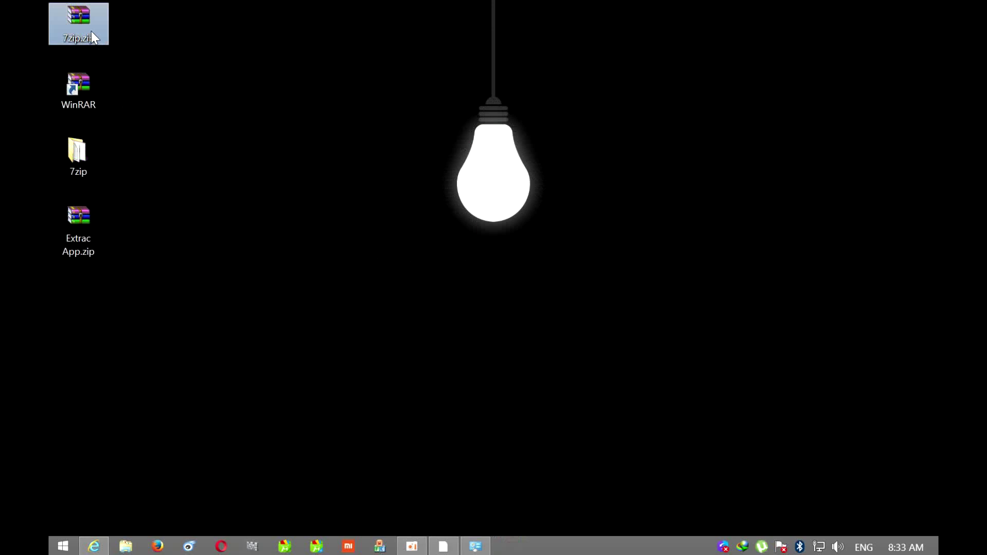
{"action": "right_click", "coordinate": [91, 31]}
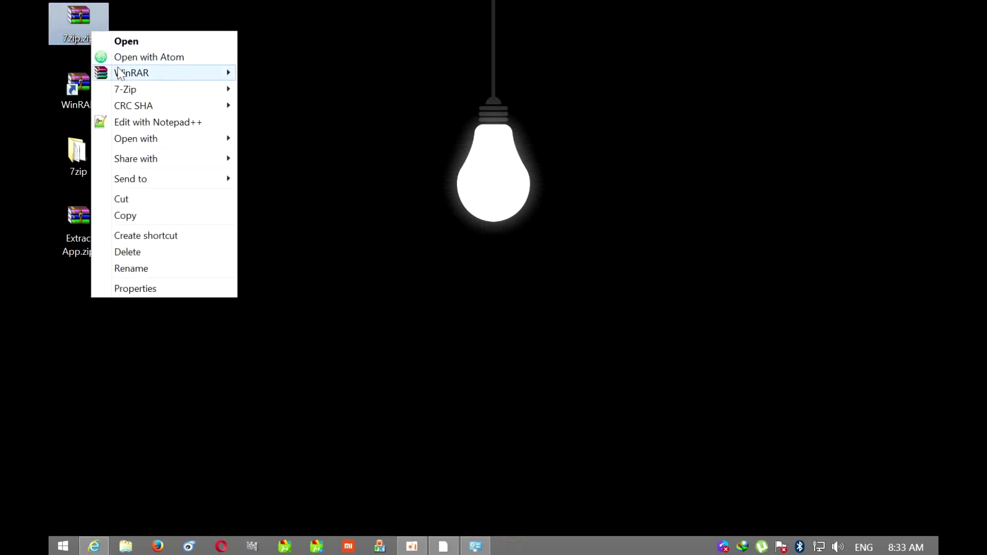
{"action": "mouse_move", "coordinate": [120, 76]}
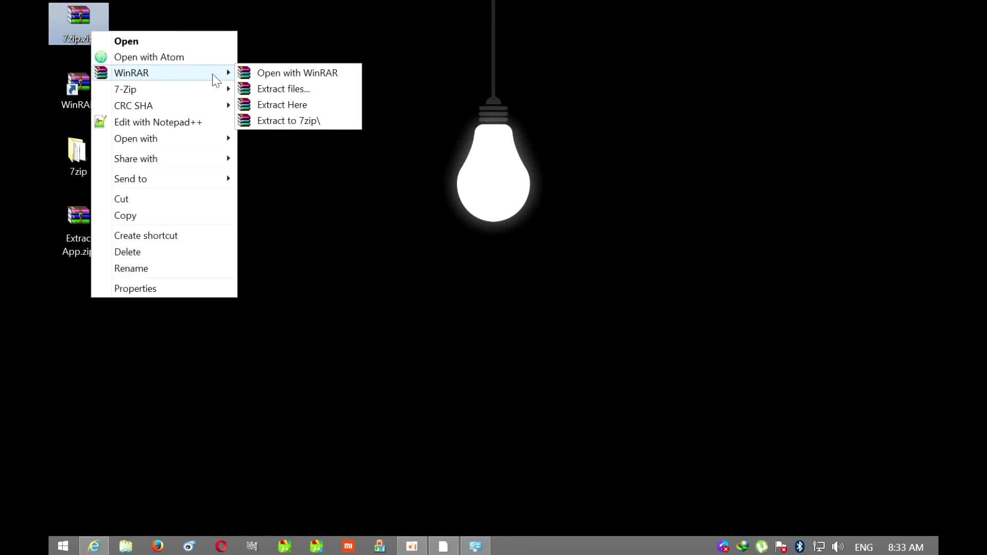
{"action": "left_click", "coordinate": [307, 120]}
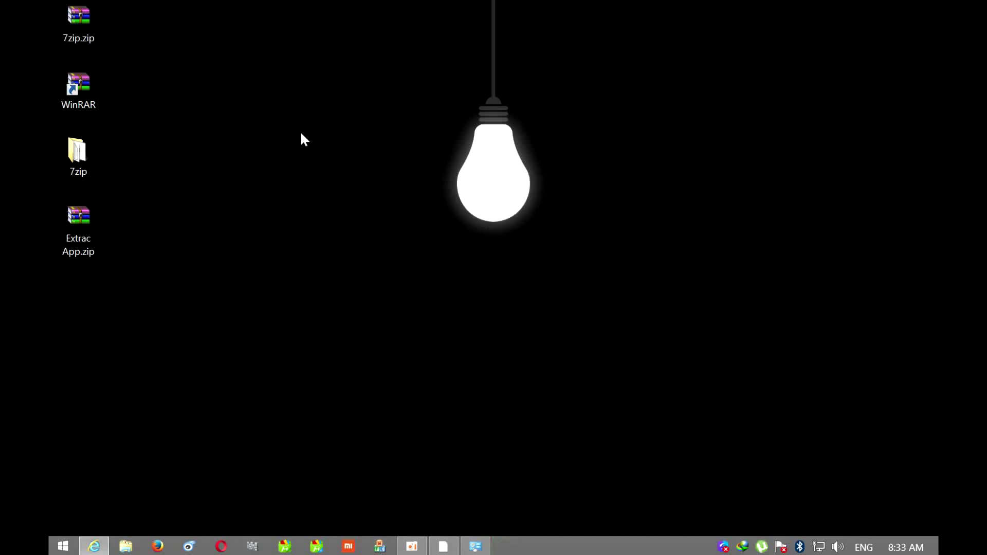
{"action": "right_click", "coordinate": [301, 133]}
{"action": "left_click", "coordinate": [319, 173]}
{"action": "left_click", "coordinate": [66, 155]}
{"action": "double_click", "coordinate": [84, 150]}
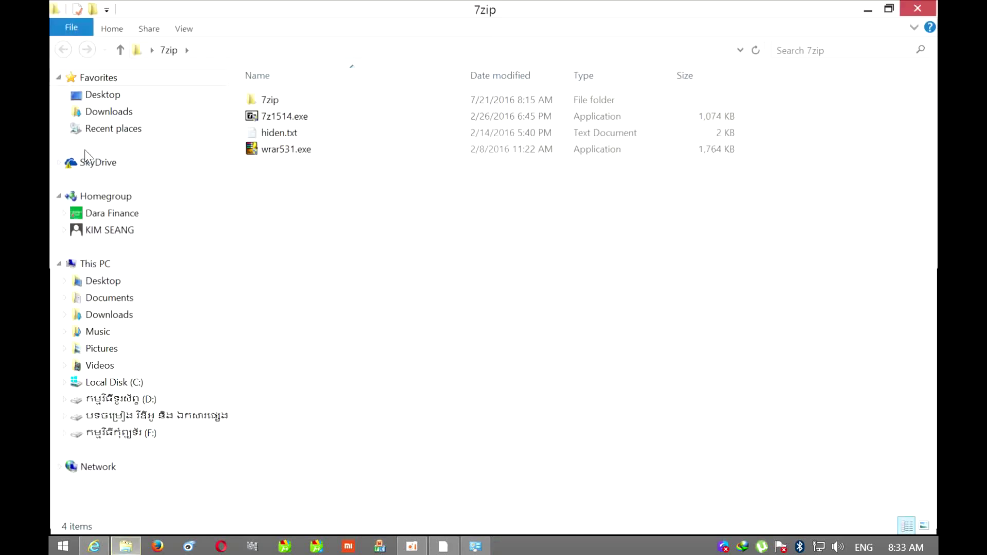
{"action": "left_click_drag", "start_coordinate": [319, 186], "coordinate": [317, 101]}
{"action": "double_click", "coordinate": [316, 101]}
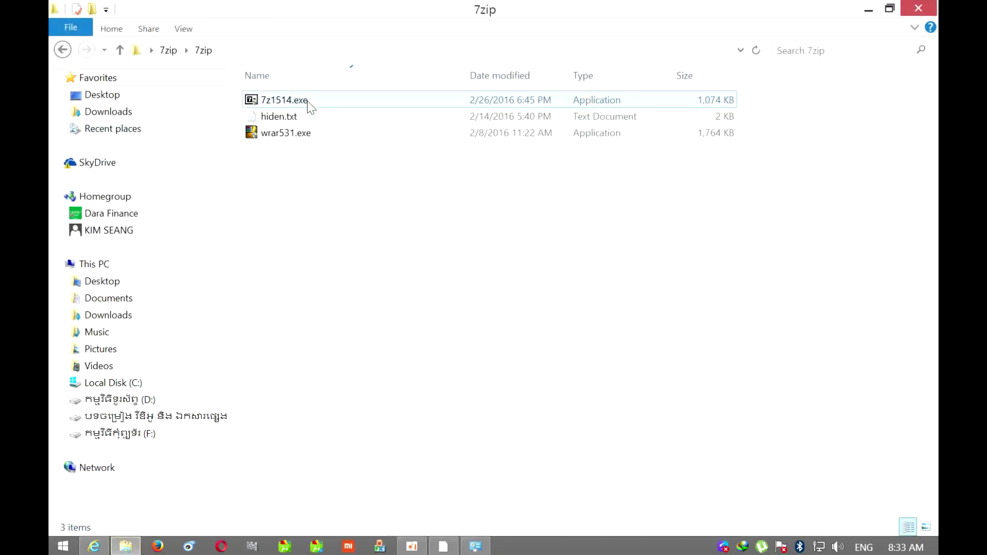
{"action": "left_click_drag", "start_coordinate": [308, 198], "coordinate": [304, 61]}
{"action": "left_click", "coordinate": [355, 242]}
{"action": "left_click", "coordinate": [918, 8]}
{"action": "right_click", "coordinate": [432, 221]}
{"action": "left_click", "coordinate": [465, 267]}
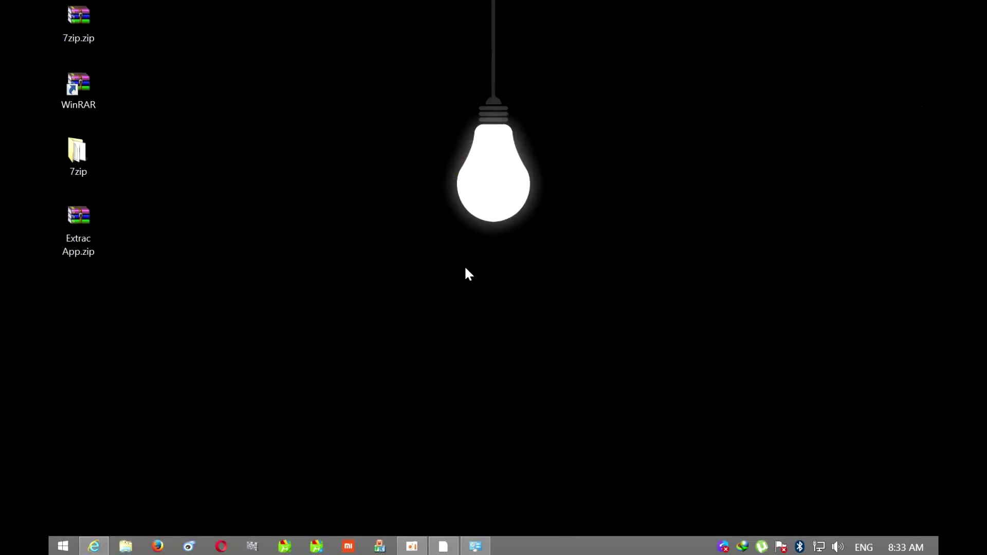